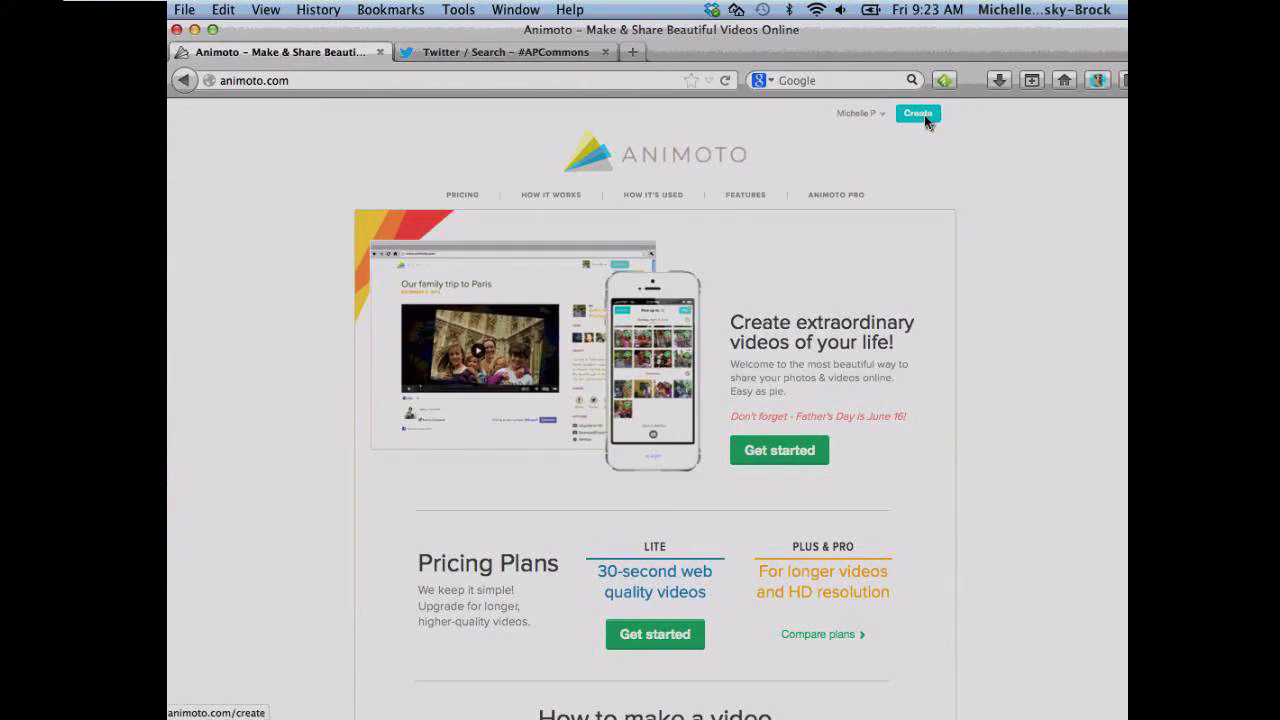
Start creating a new video and open the Inkwell style from the style selection.
click(924, 114)
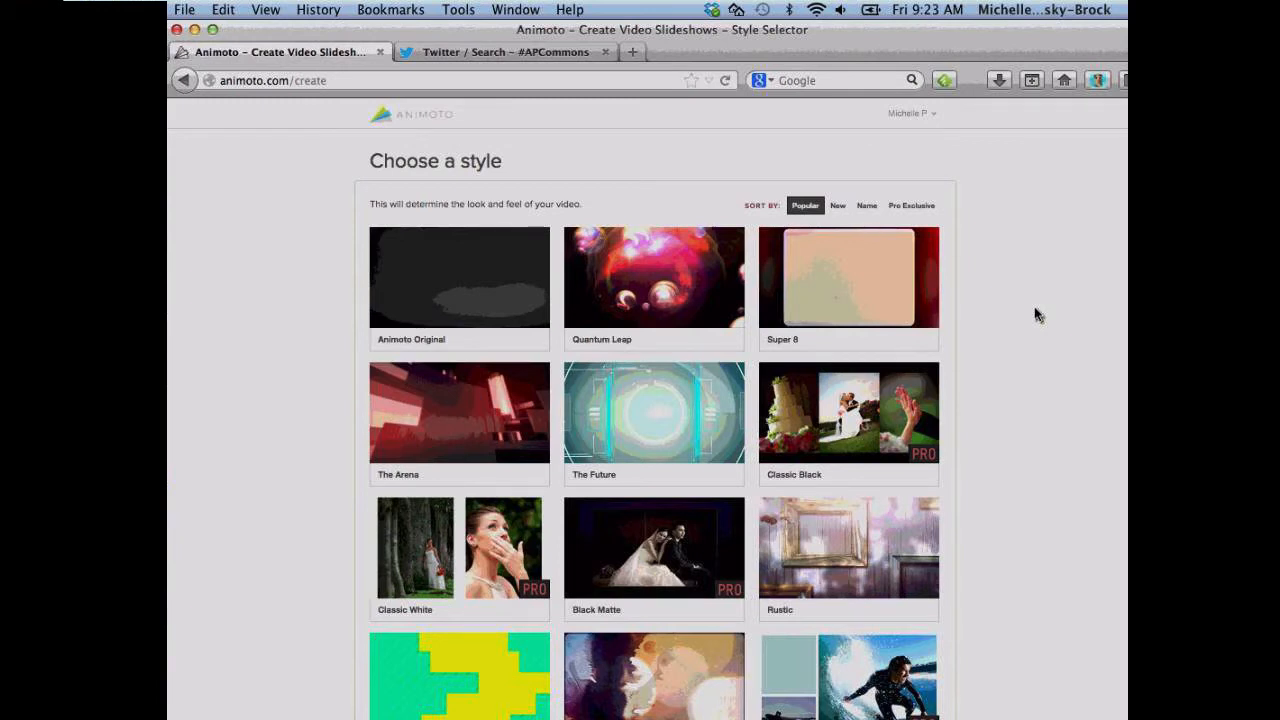
scroll(1035, 314, down, 1)
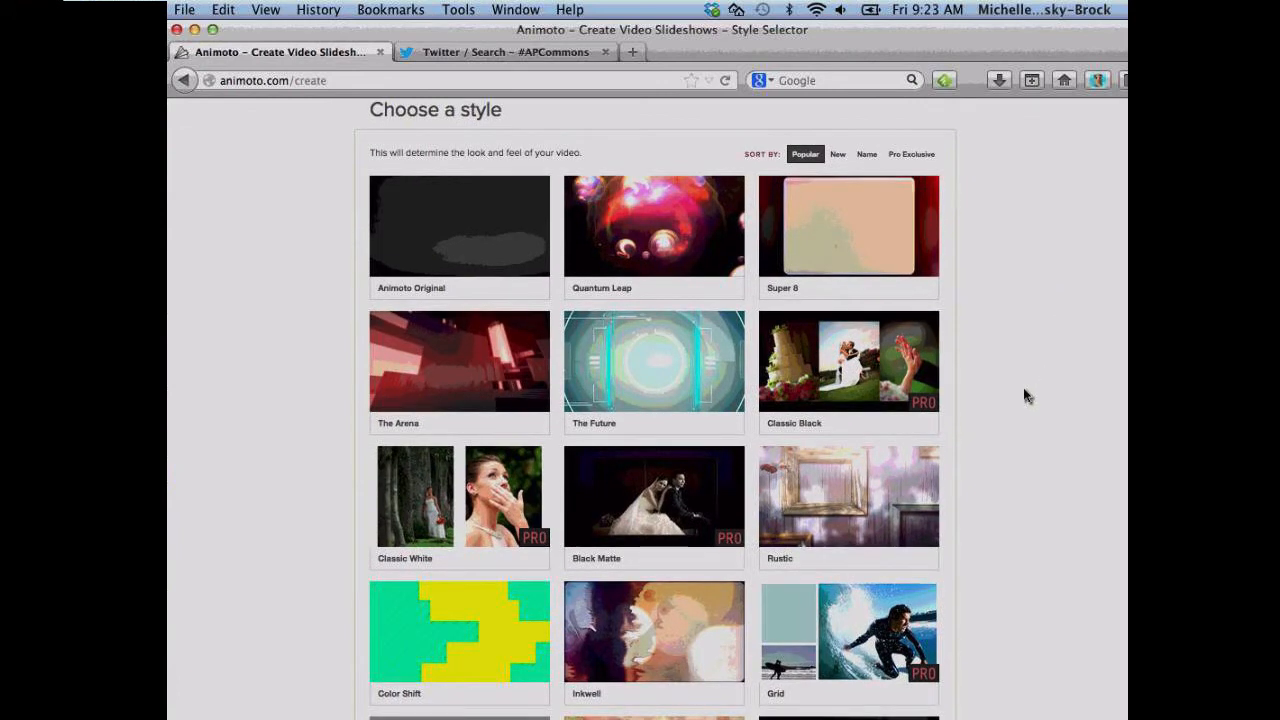
mouse_move(732, 535)
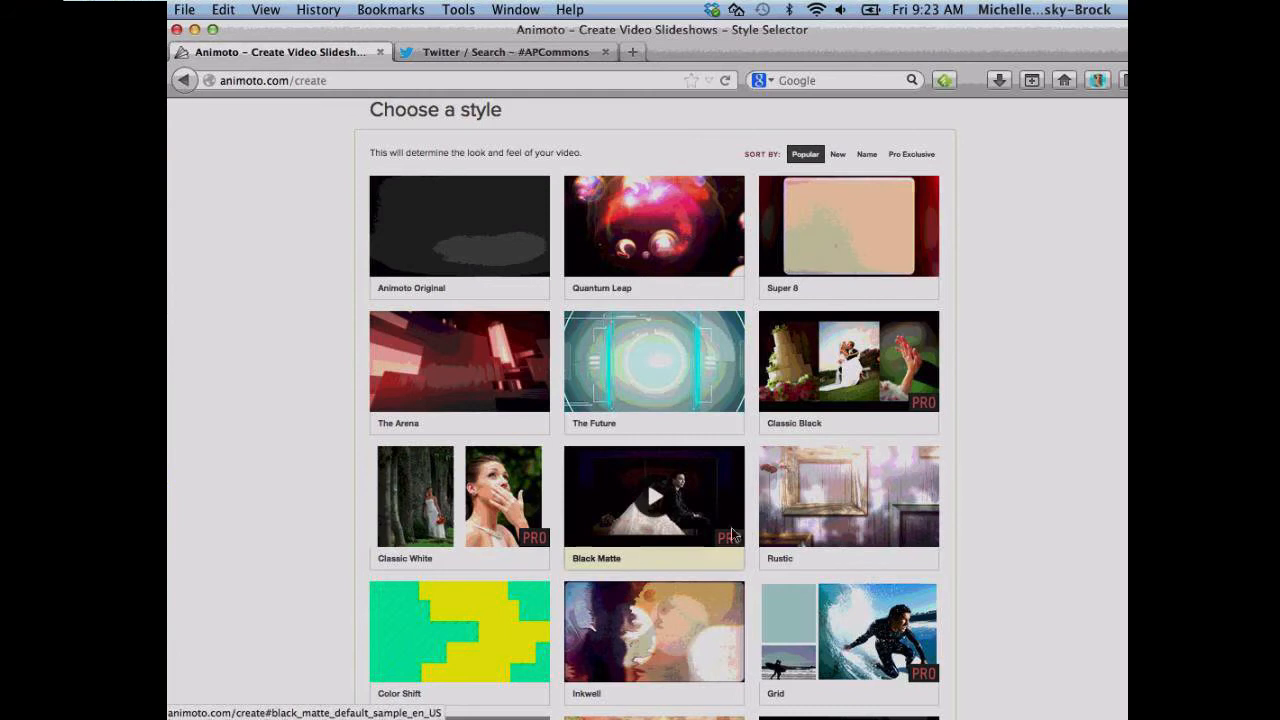
mouse_move(532, 535)
scroll(728, 535, down, 1)
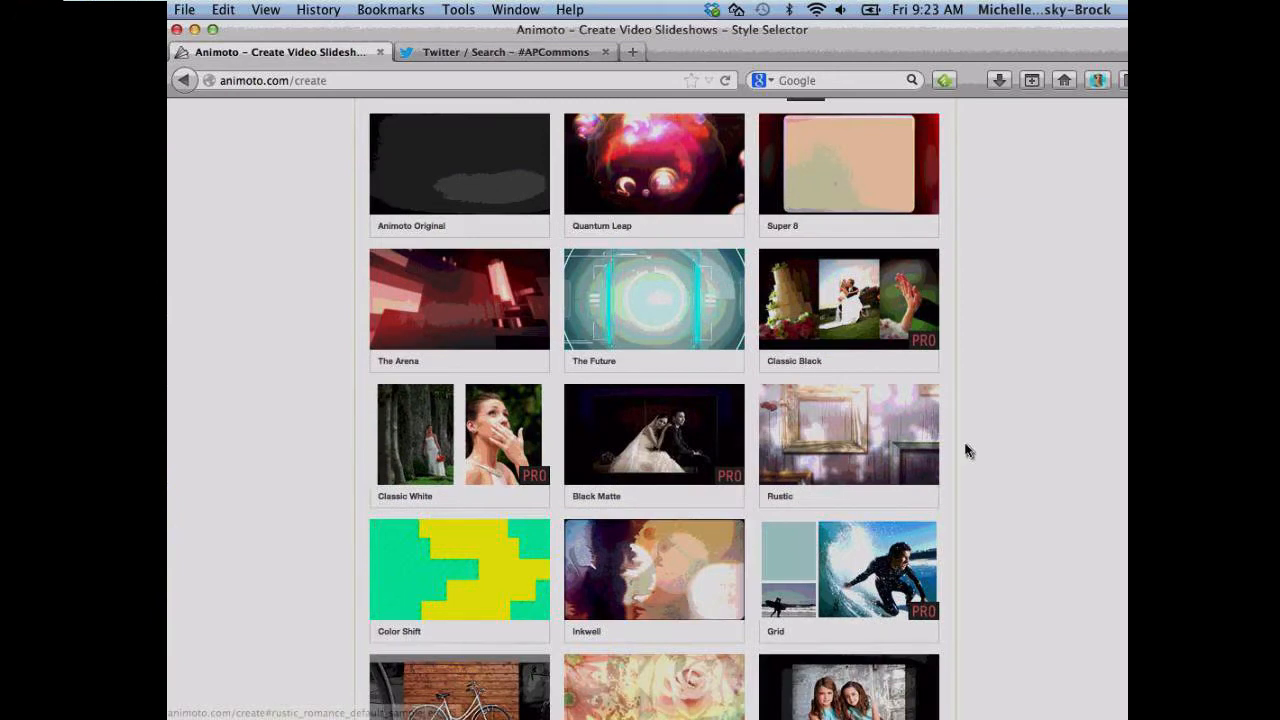
scroll(966, 451, down, 1)
mouse_move(648, 558)
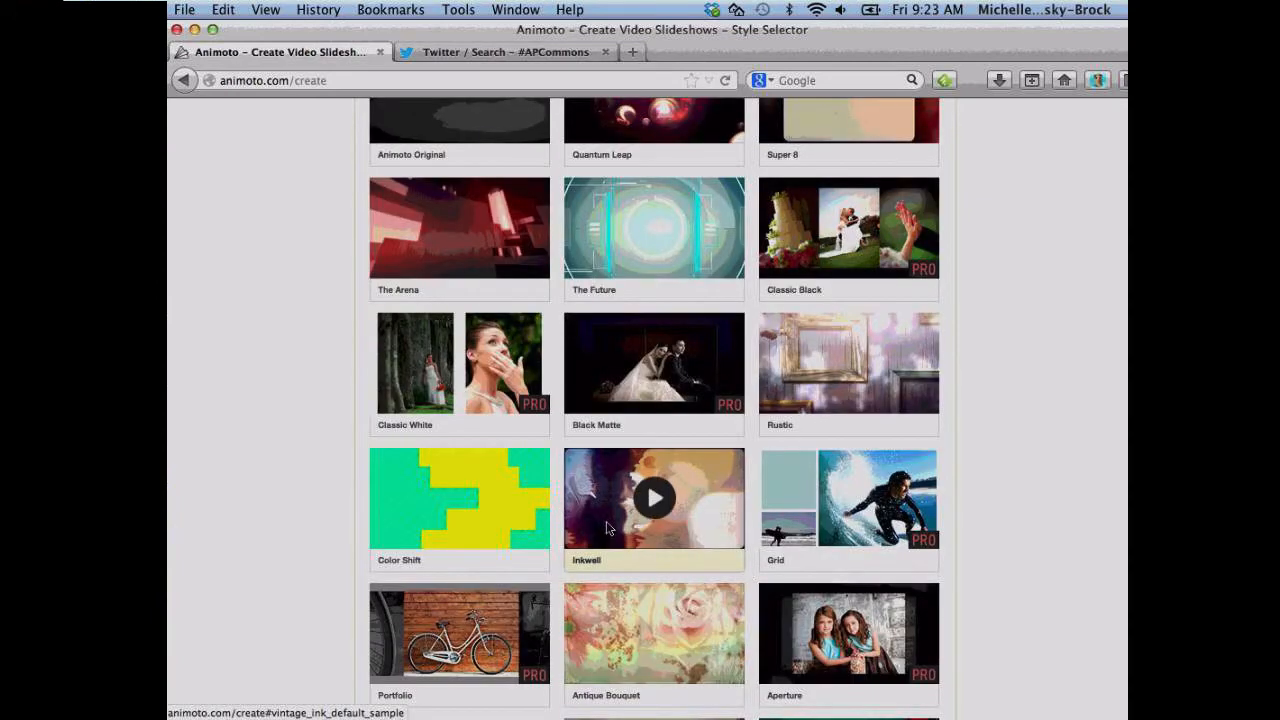
click(606, 528)
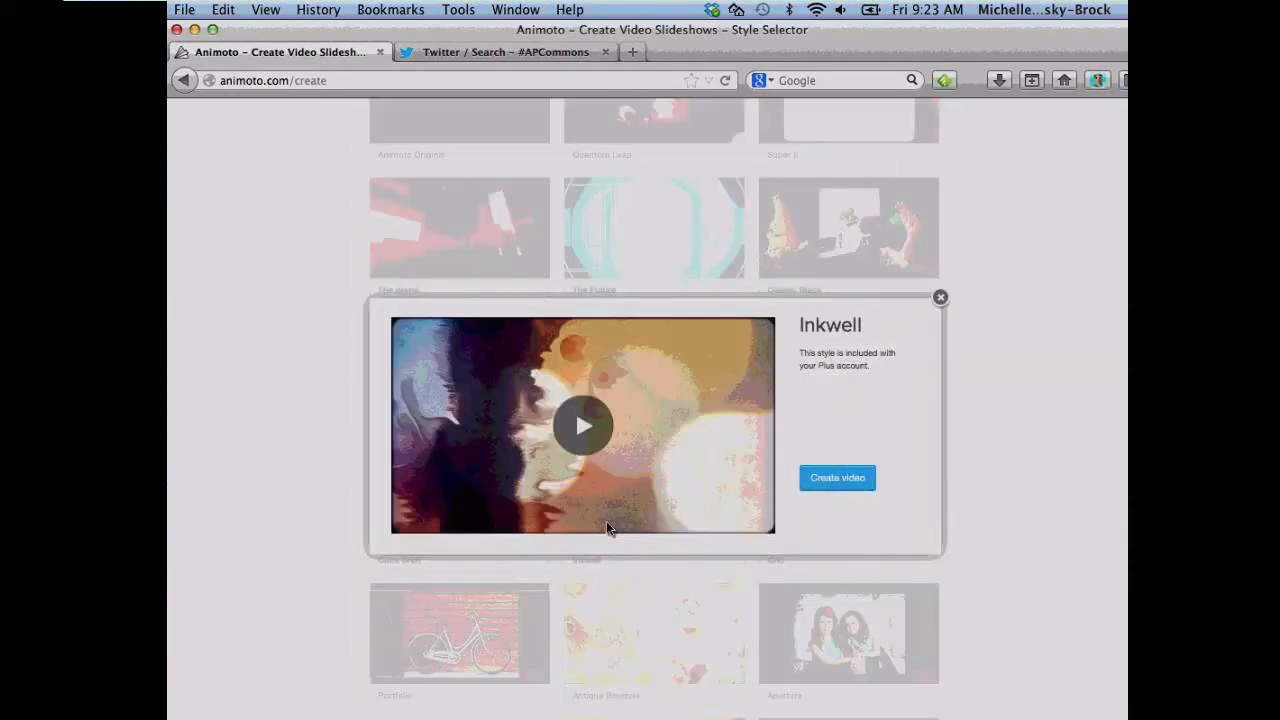
Play part of the Inkwell sample, pause it, and create the video in that style.
click(584, 425)
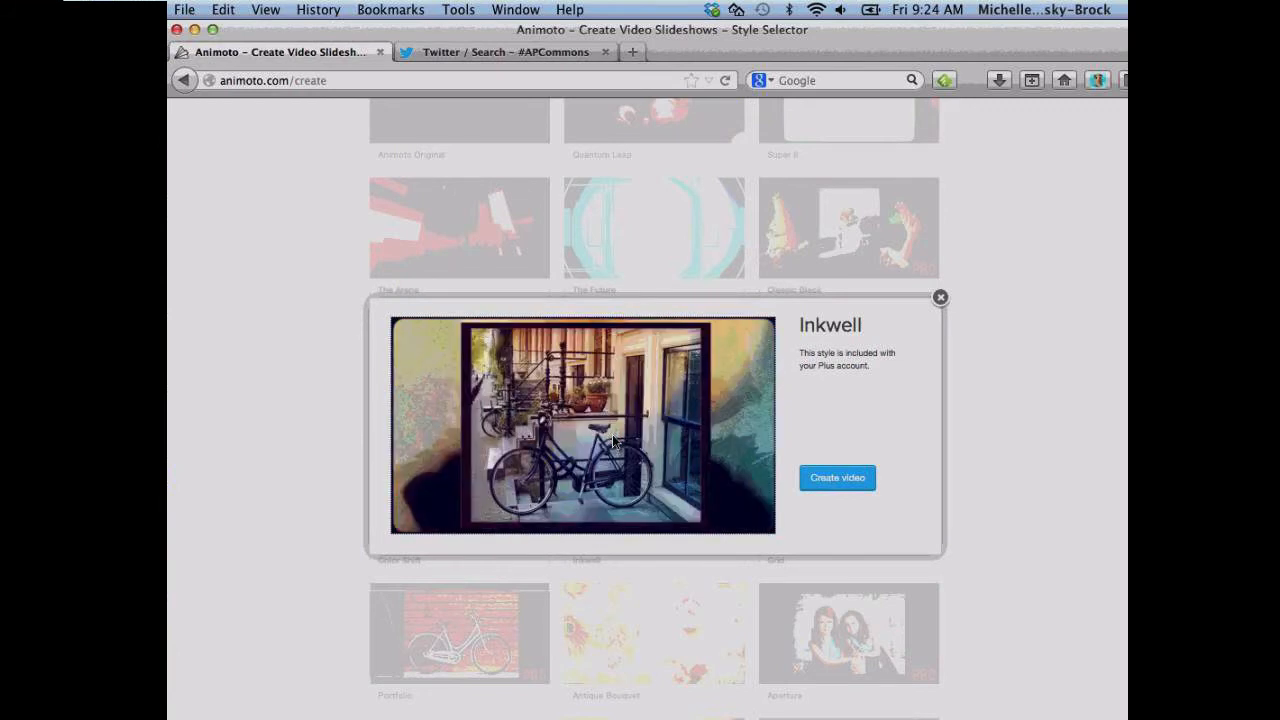
mouse_move(640, 445)
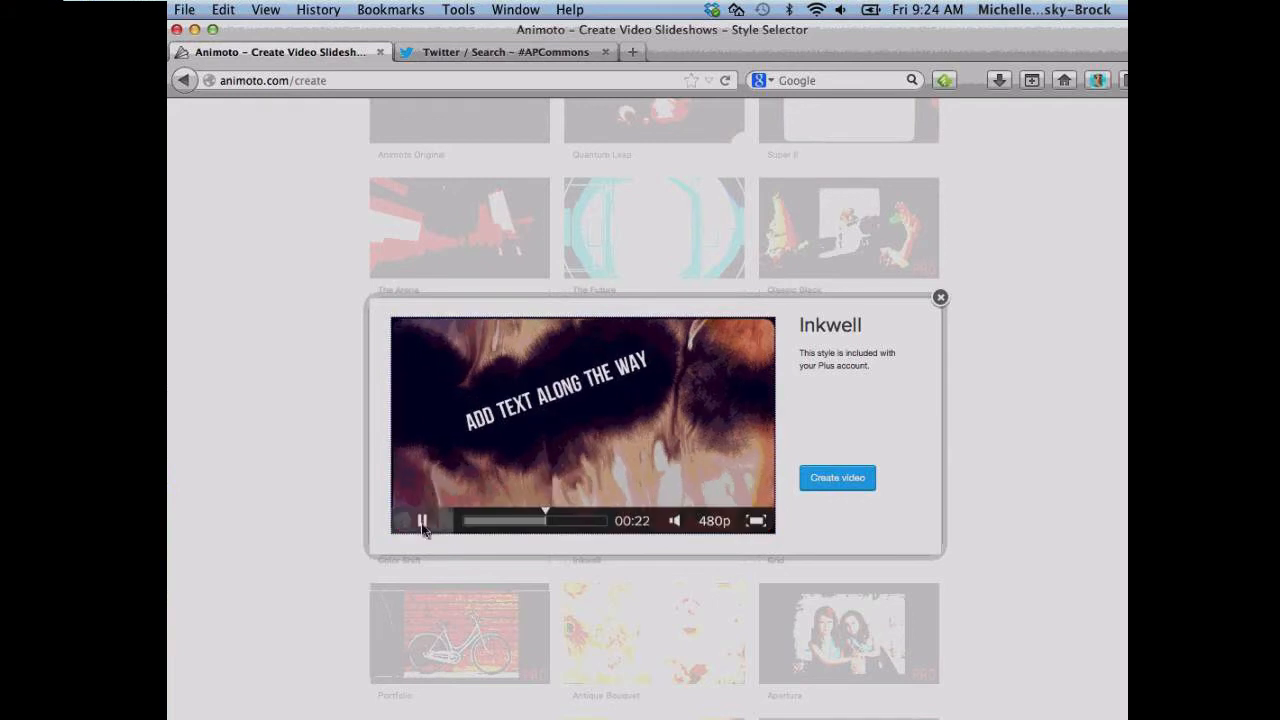
click(423, 526)
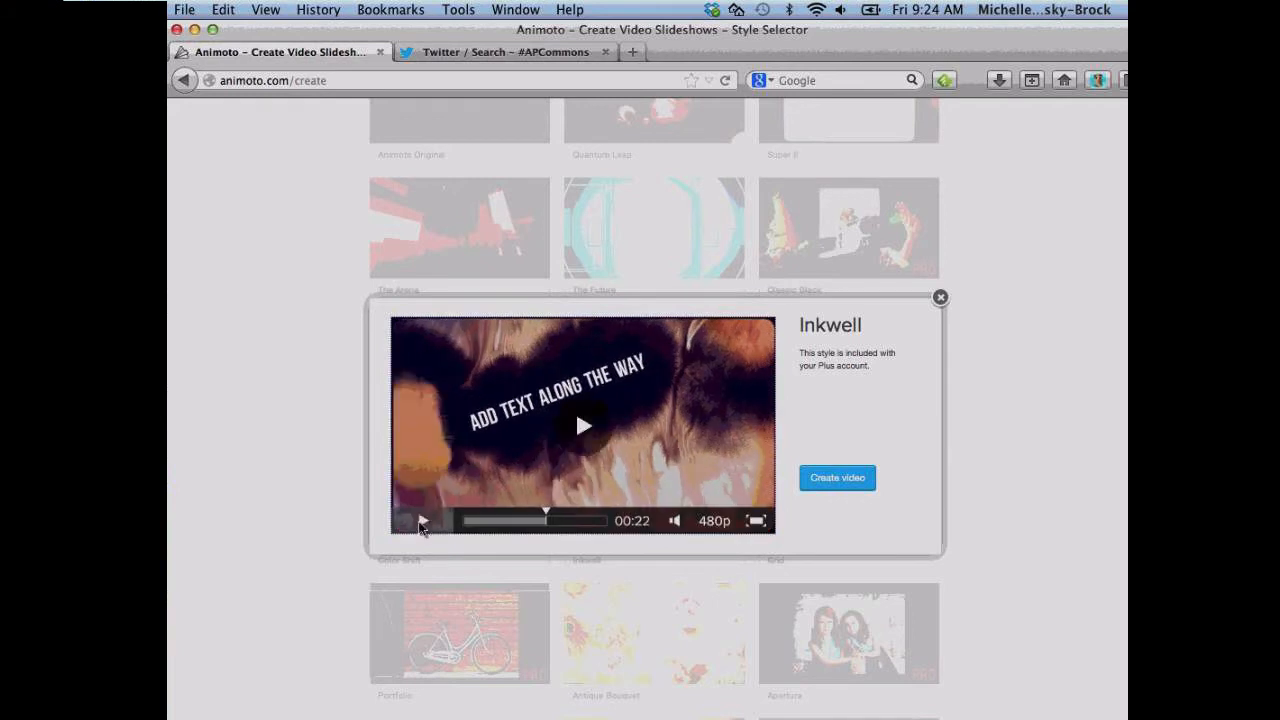
click(843, 479)
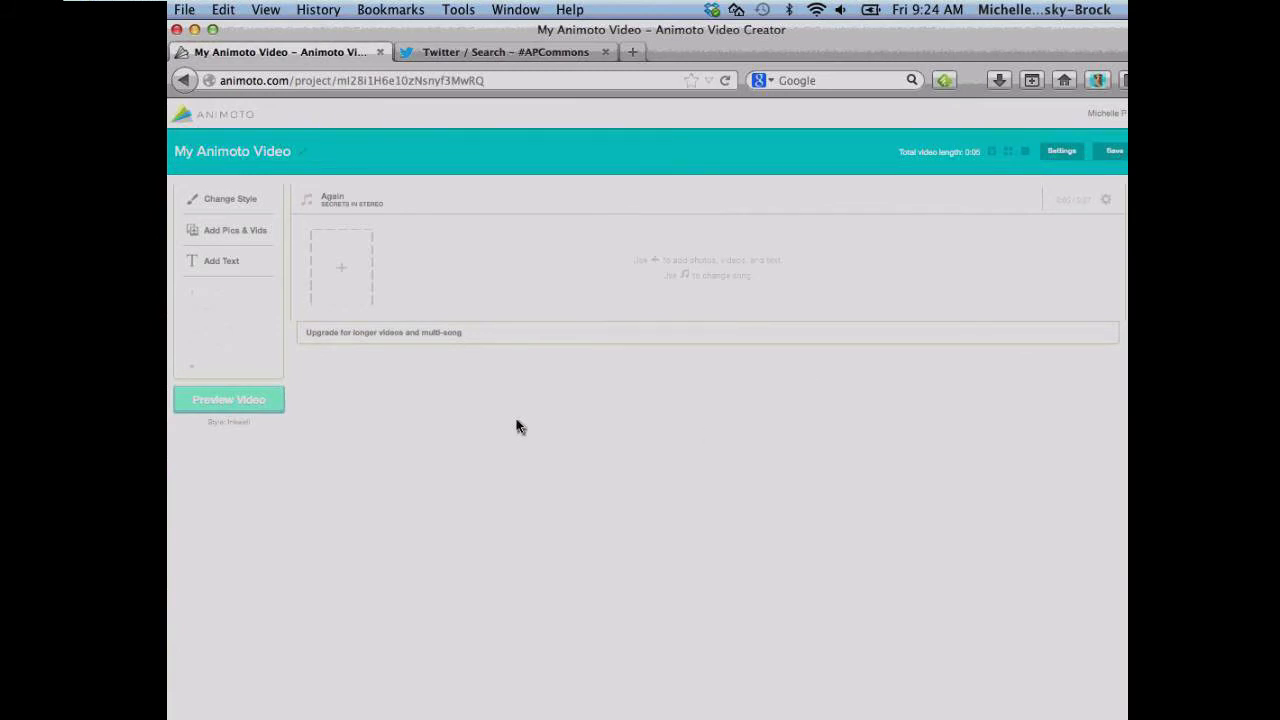
View the music sources offered for the soundtrack and close them without choosing a song.
click(335, 204)
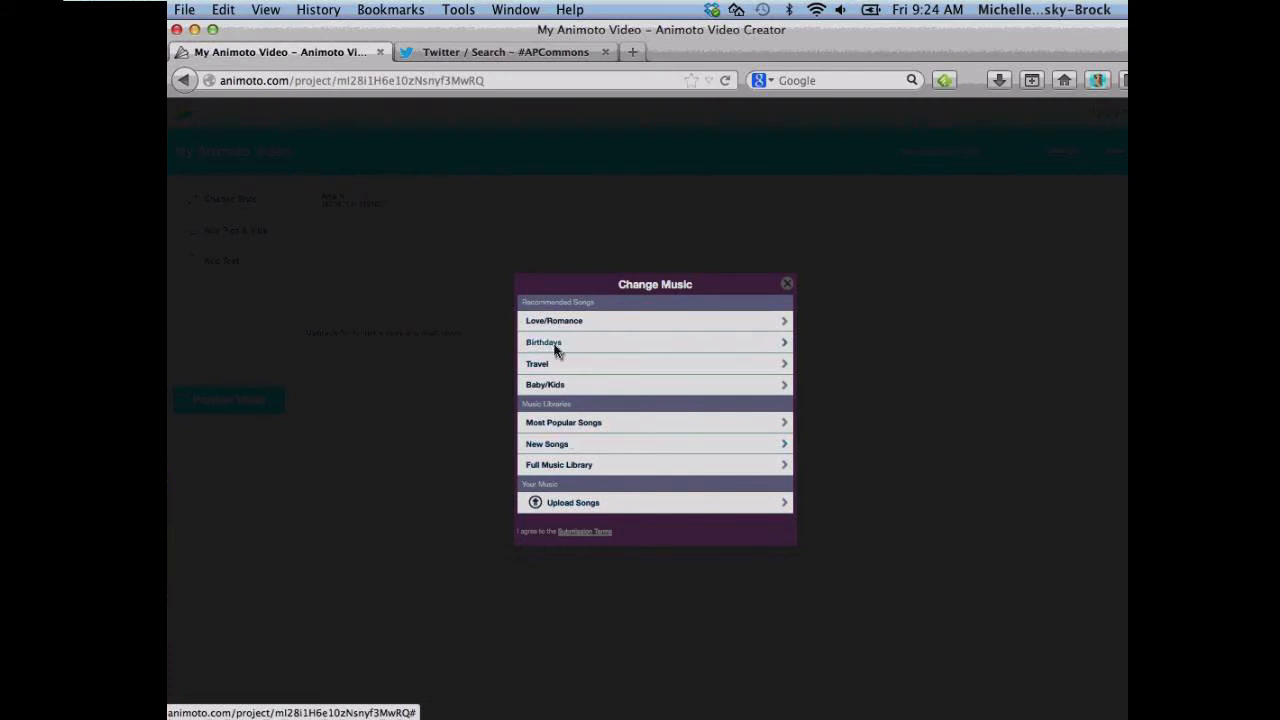
click(787, 286)
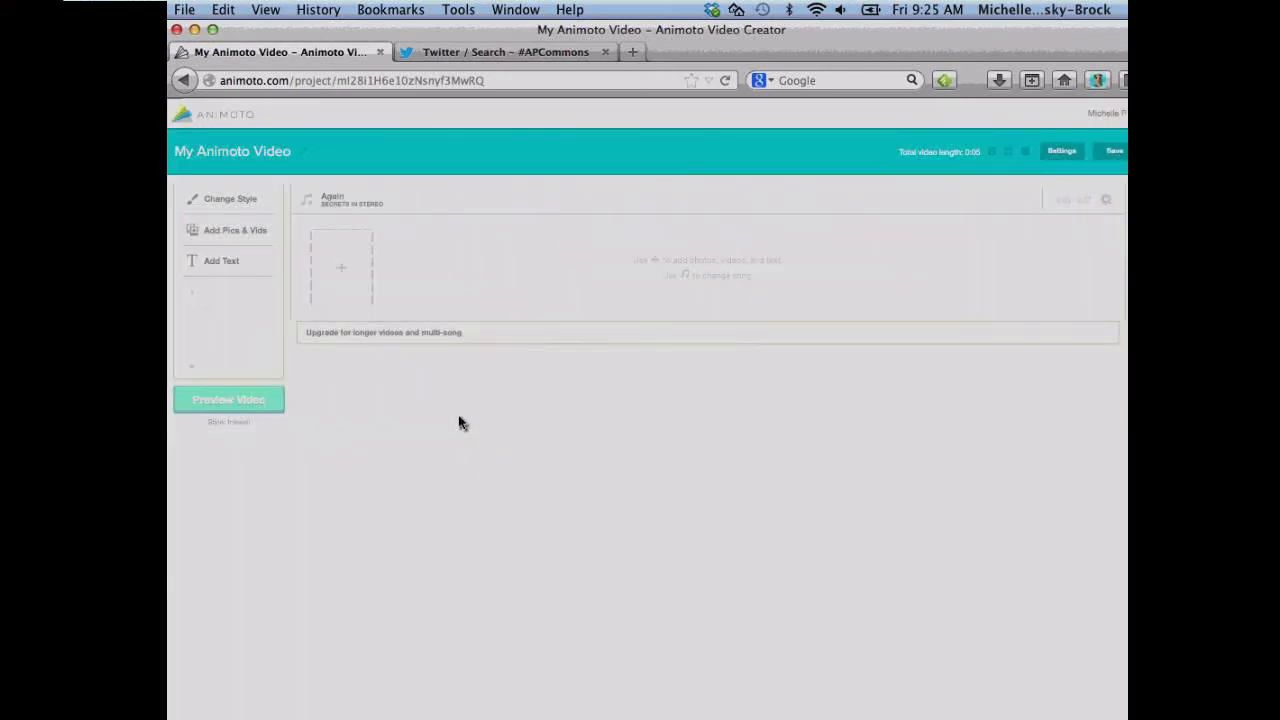
Add the dark clip showing the number 8 from the Effects collection of the Video Clip Library.
click(255, 232)
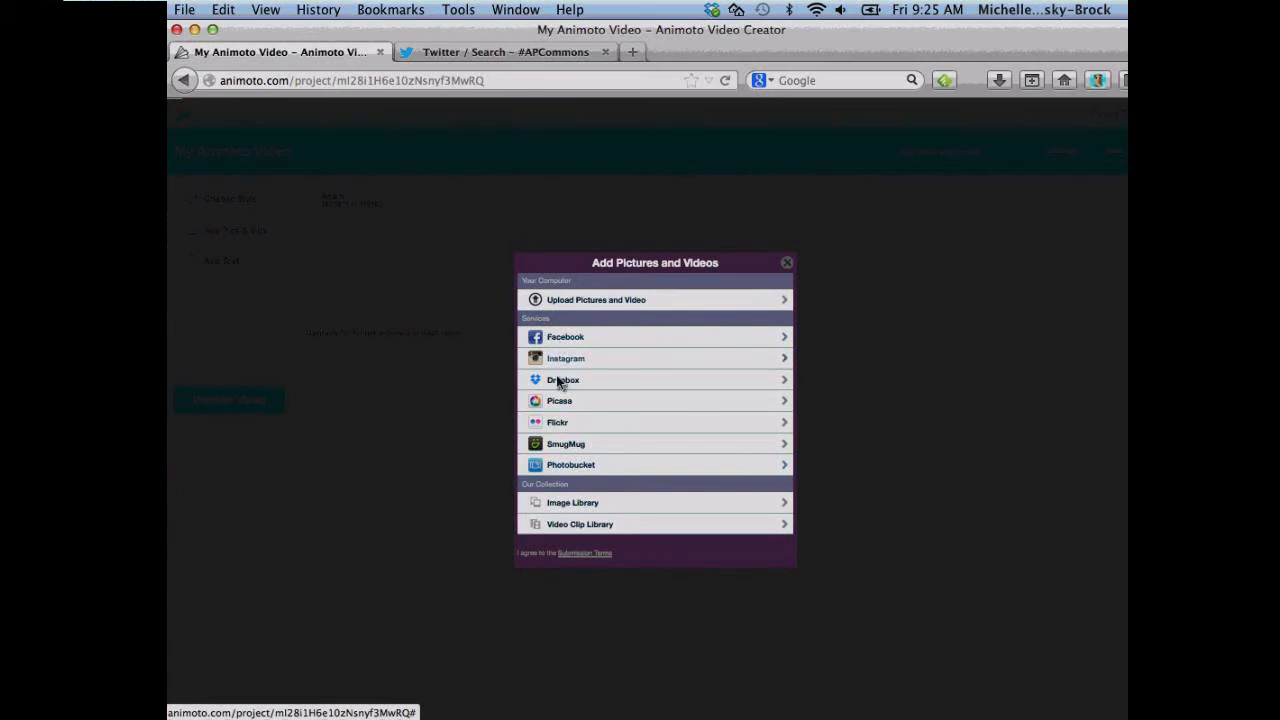
click(599, 528)
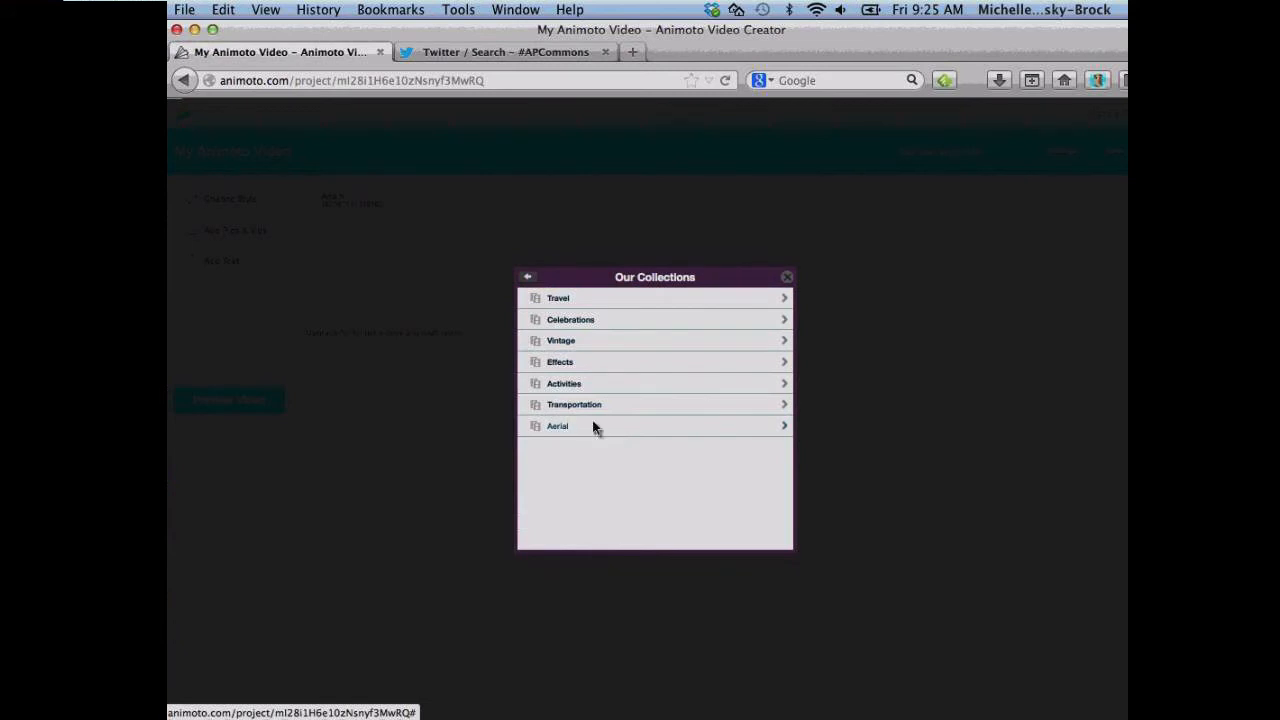
click(567, 362)
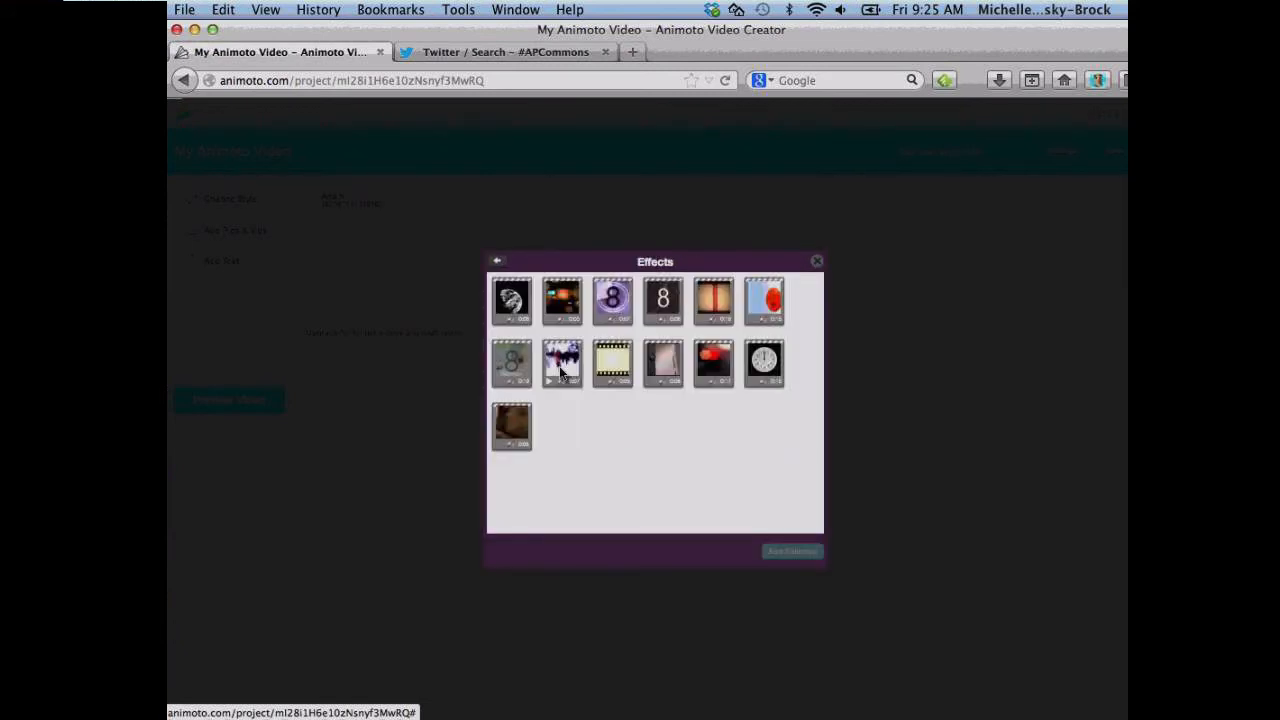
click(665, 305)
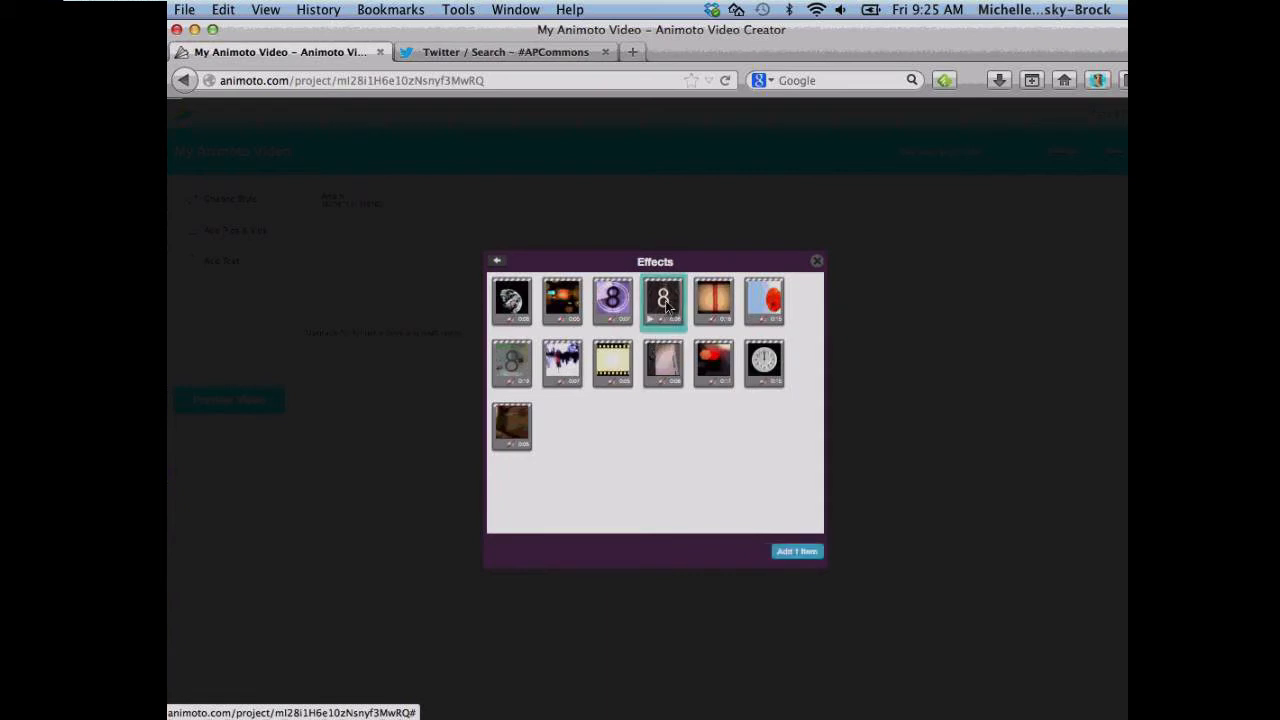
click(790, 558)
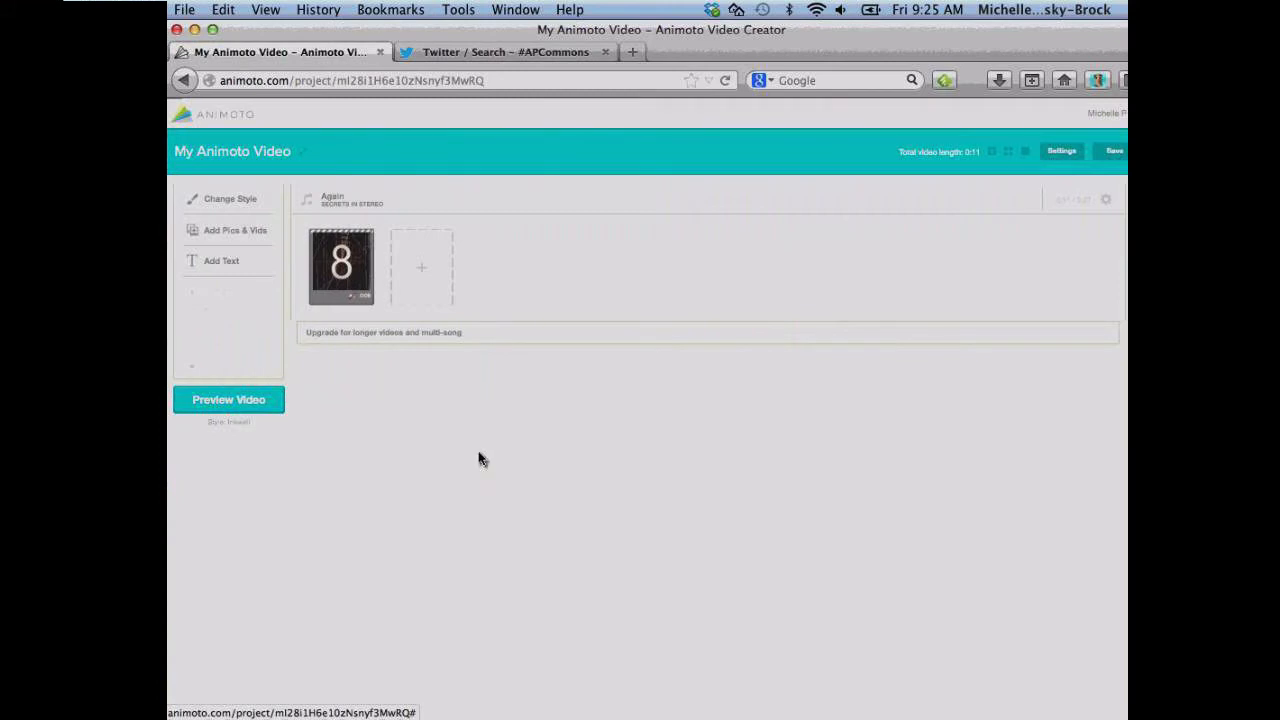
Upload WebCamMPB.mov, the two thank-you JPG images and LWM-1280.jpg from the Animoto folder to the project.
click(230, 231)
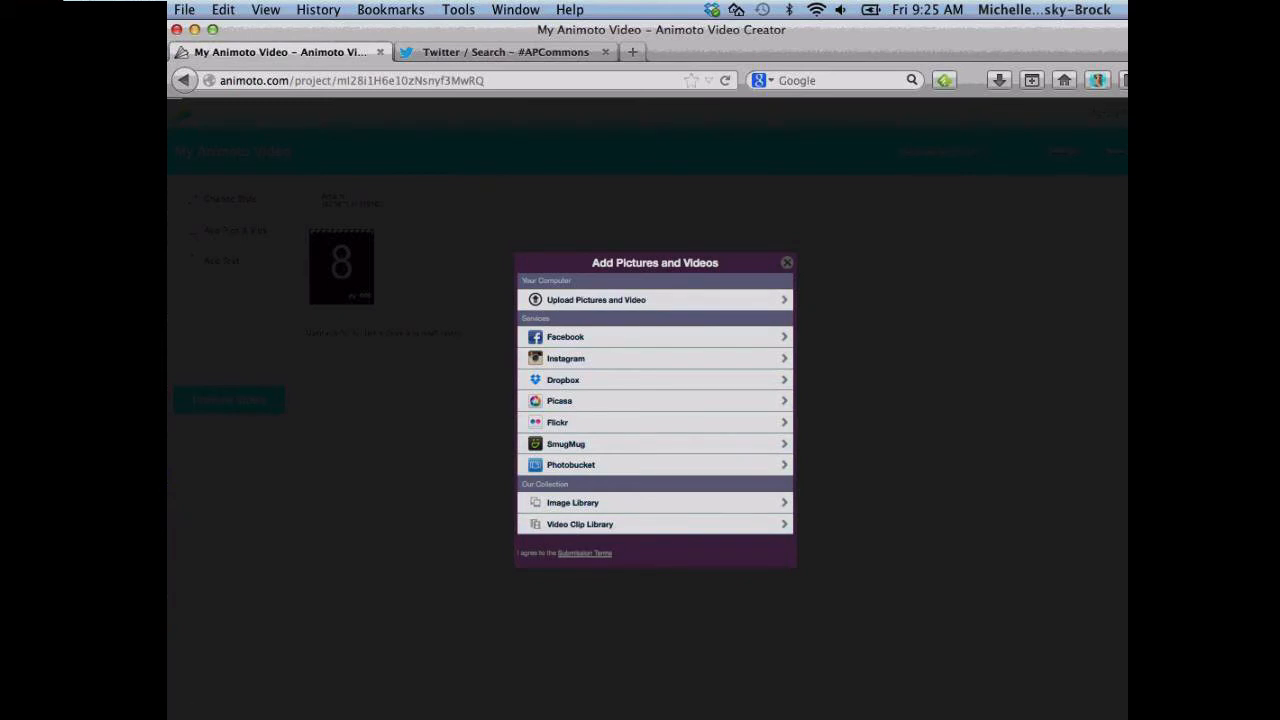
click(587, 305)
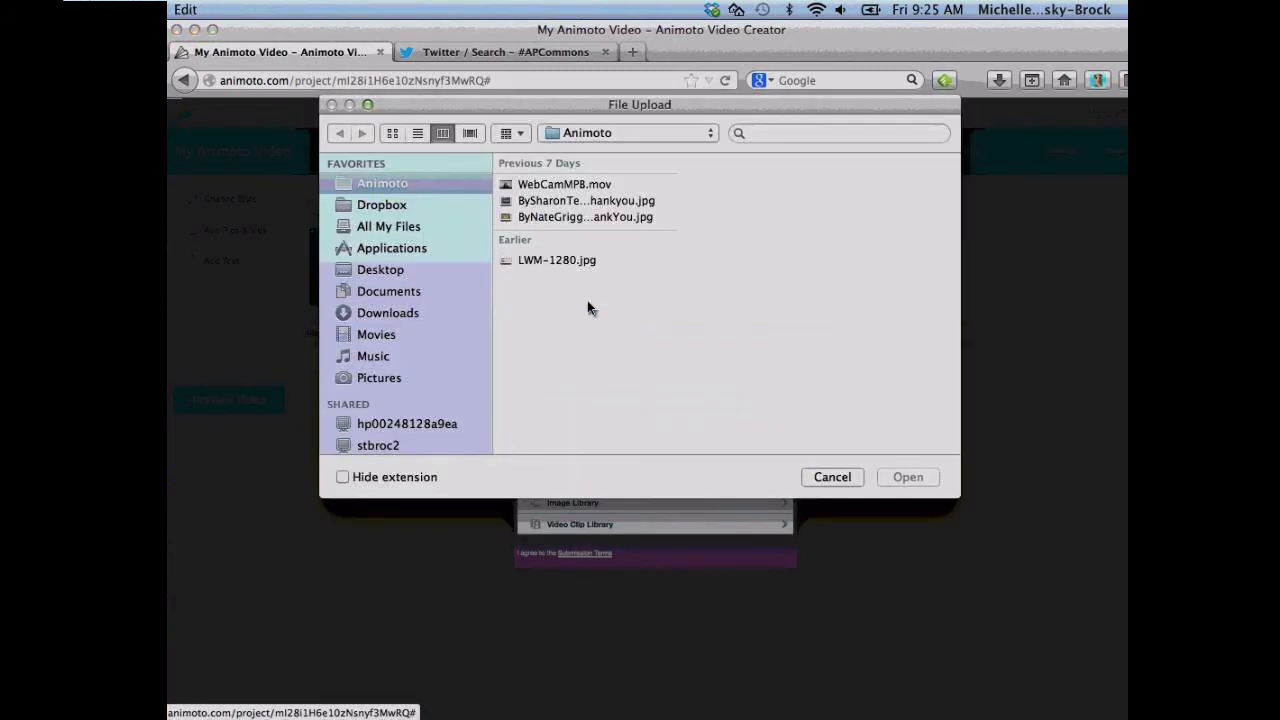
click(580, 190)
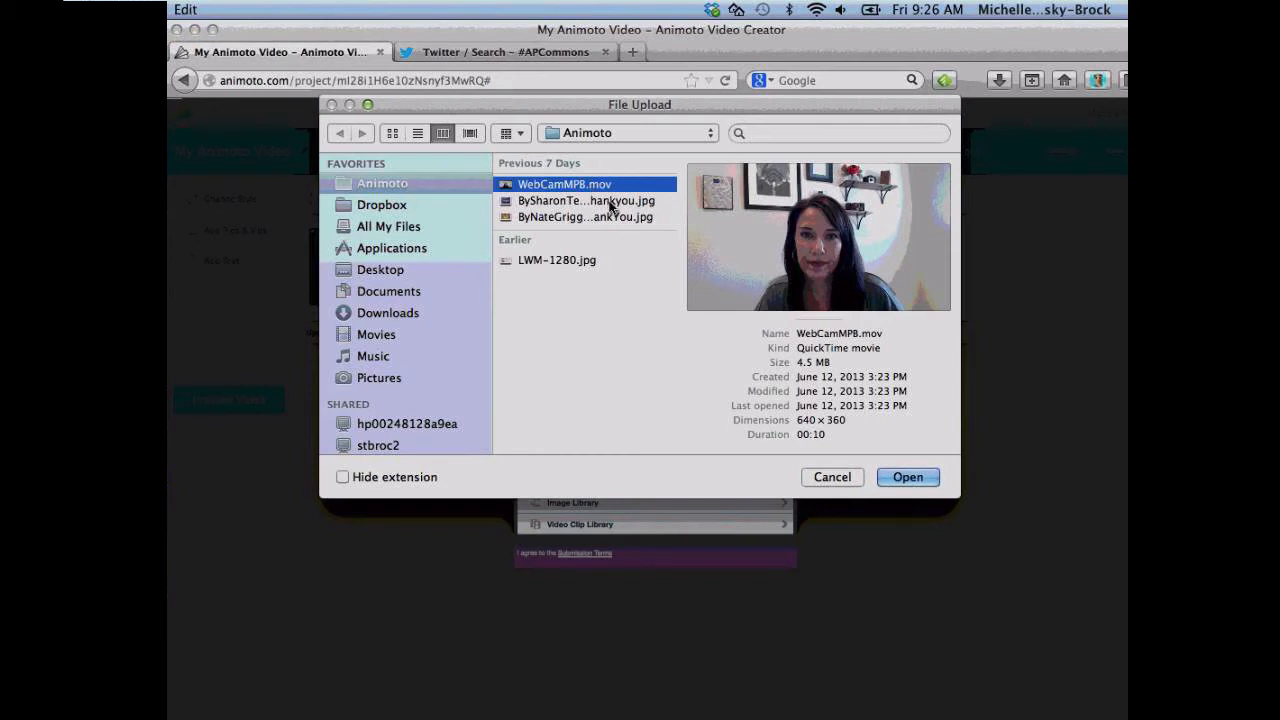
shift+click(612, 201)
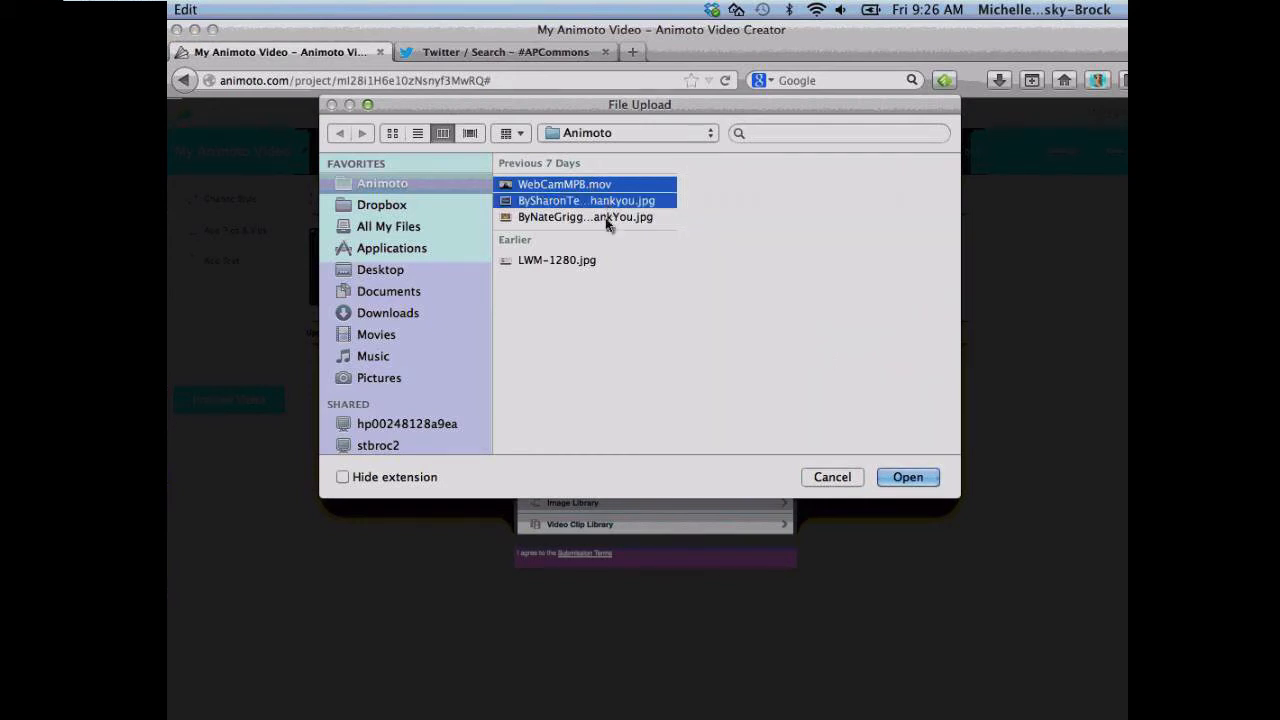
shift+click(605, 217)
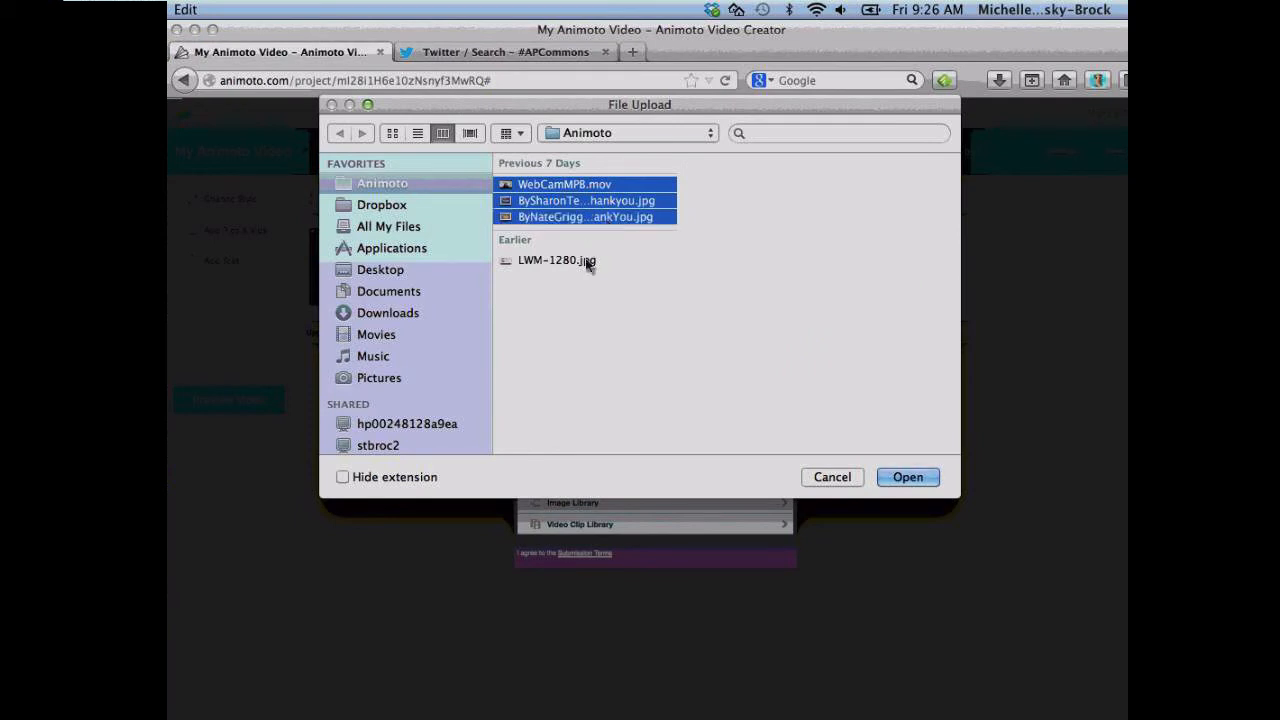
shift+click(588, 262)
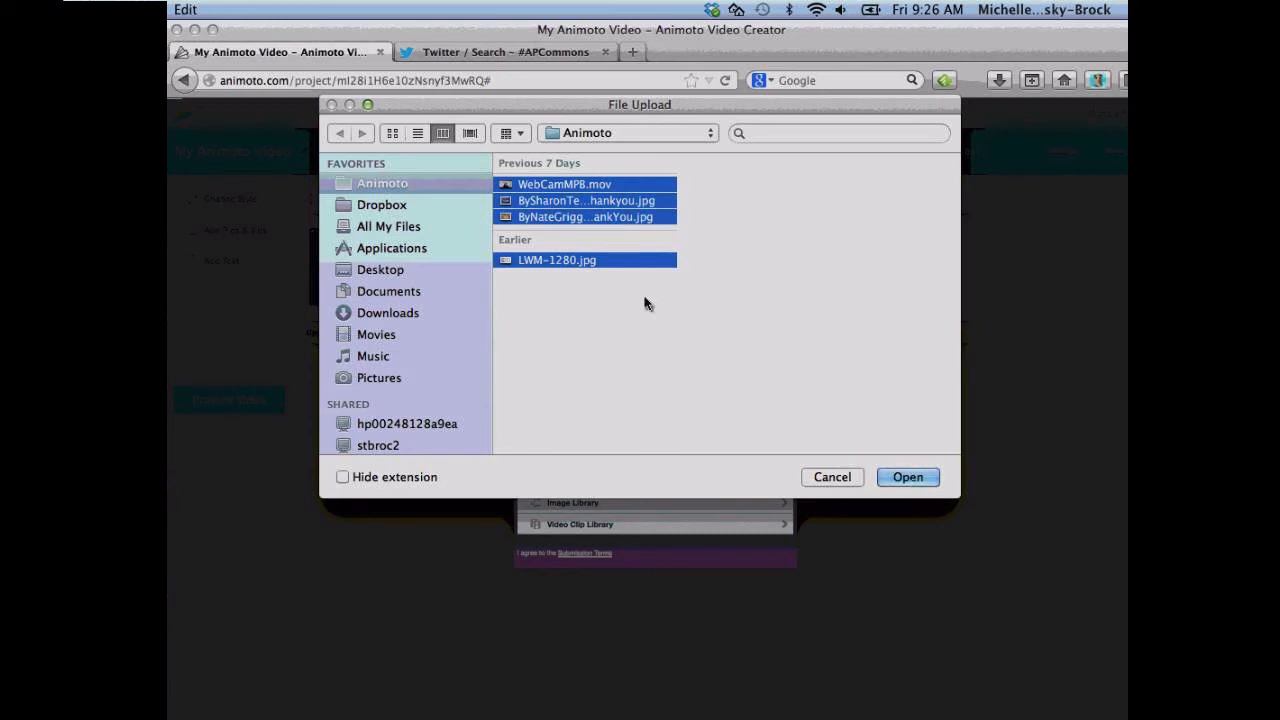
click(907, 478)
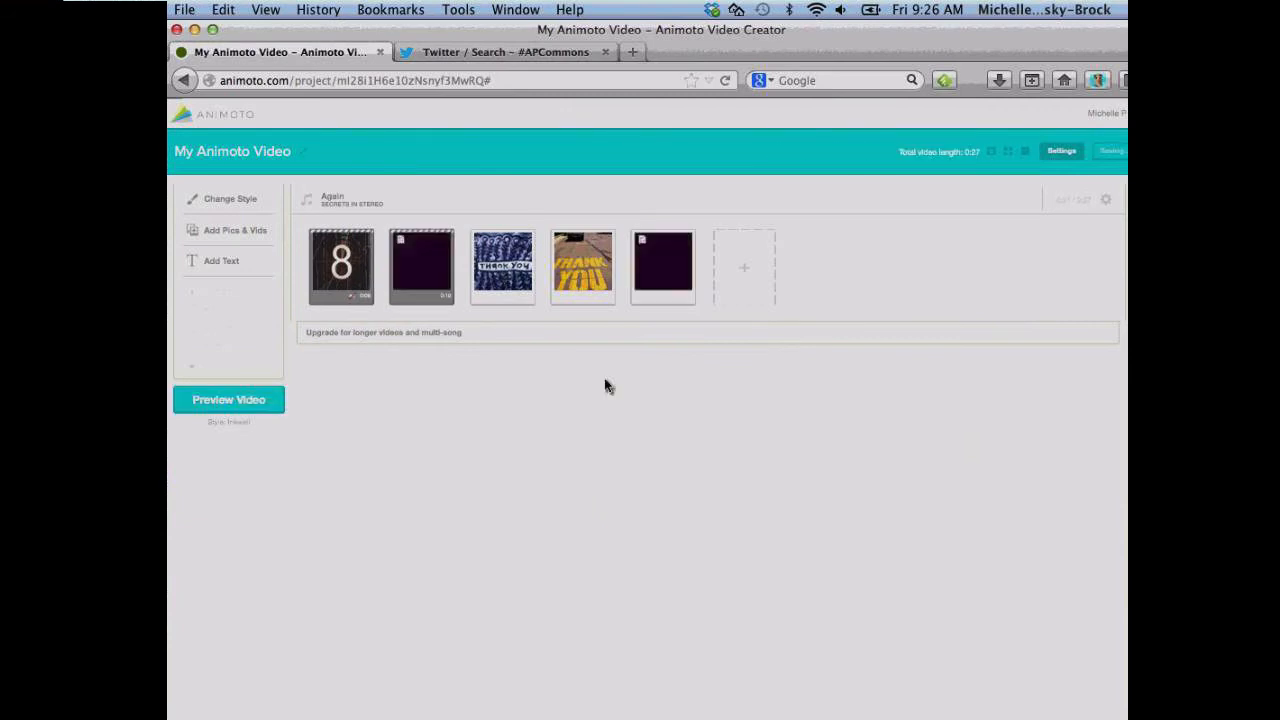
Move the webcam clip behind the blue knitted thank-you image in the storyboard.
click(424, 268)
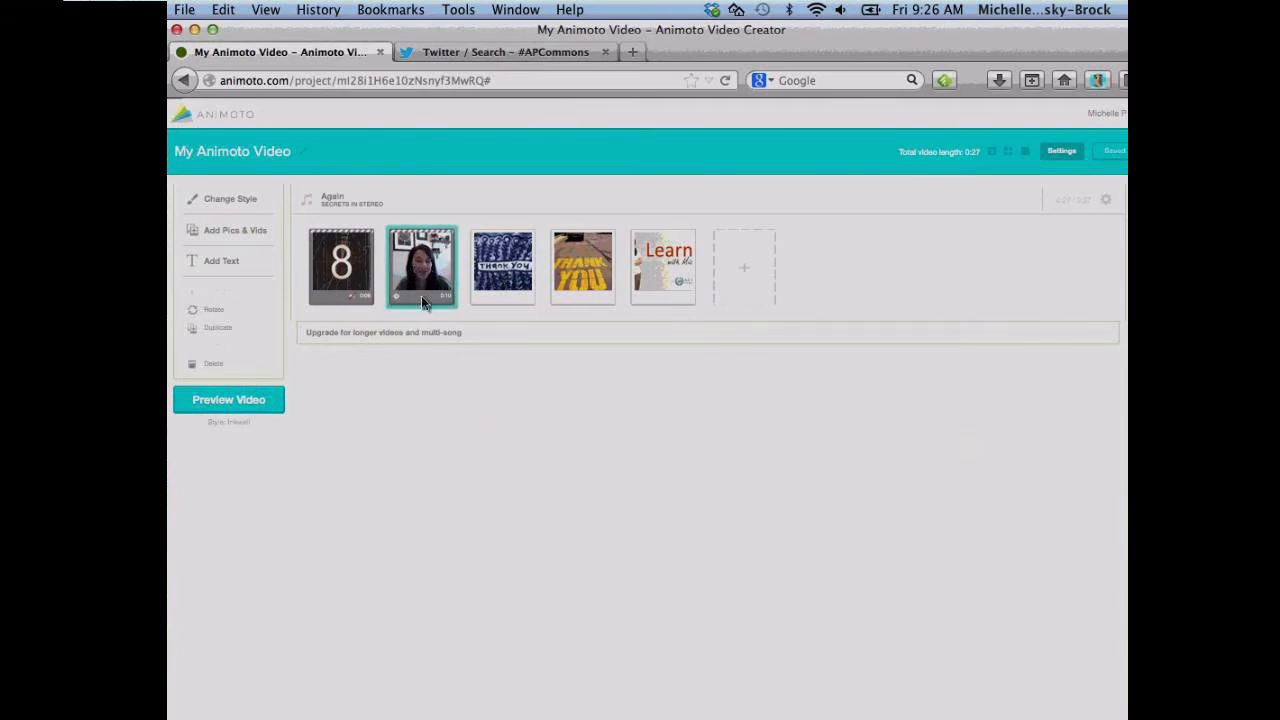
drag(430, 282, 521, 281)
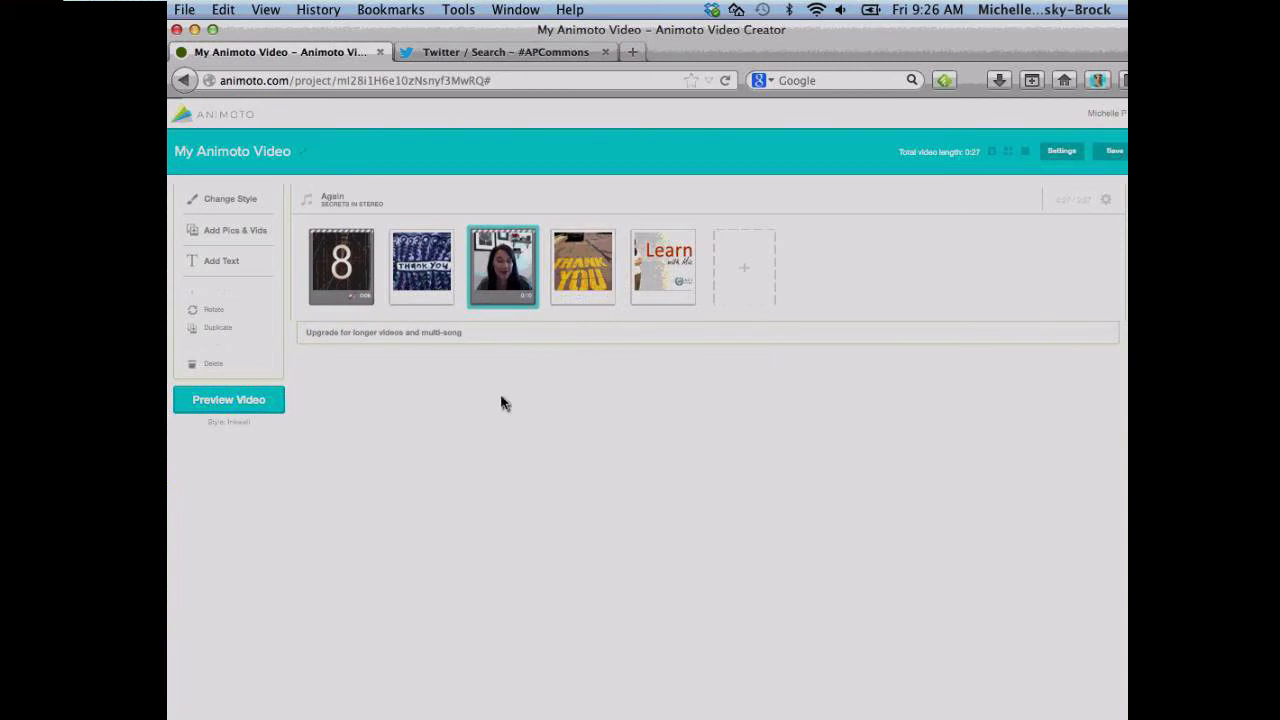
Add a text slide titled "Thank you for attending today's" with subtitle "Animoto webinar!" and place it directly after the number 8 clip.
click(213, 264)
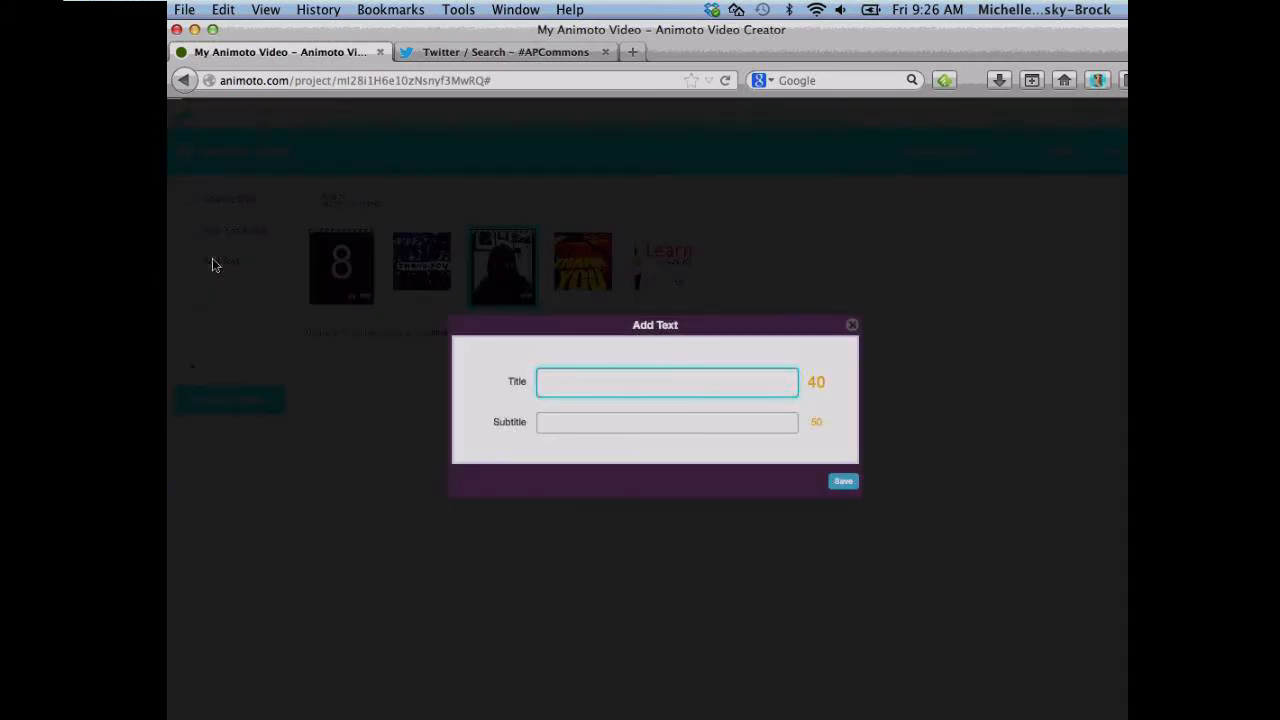
text(Thank you for attending toda)
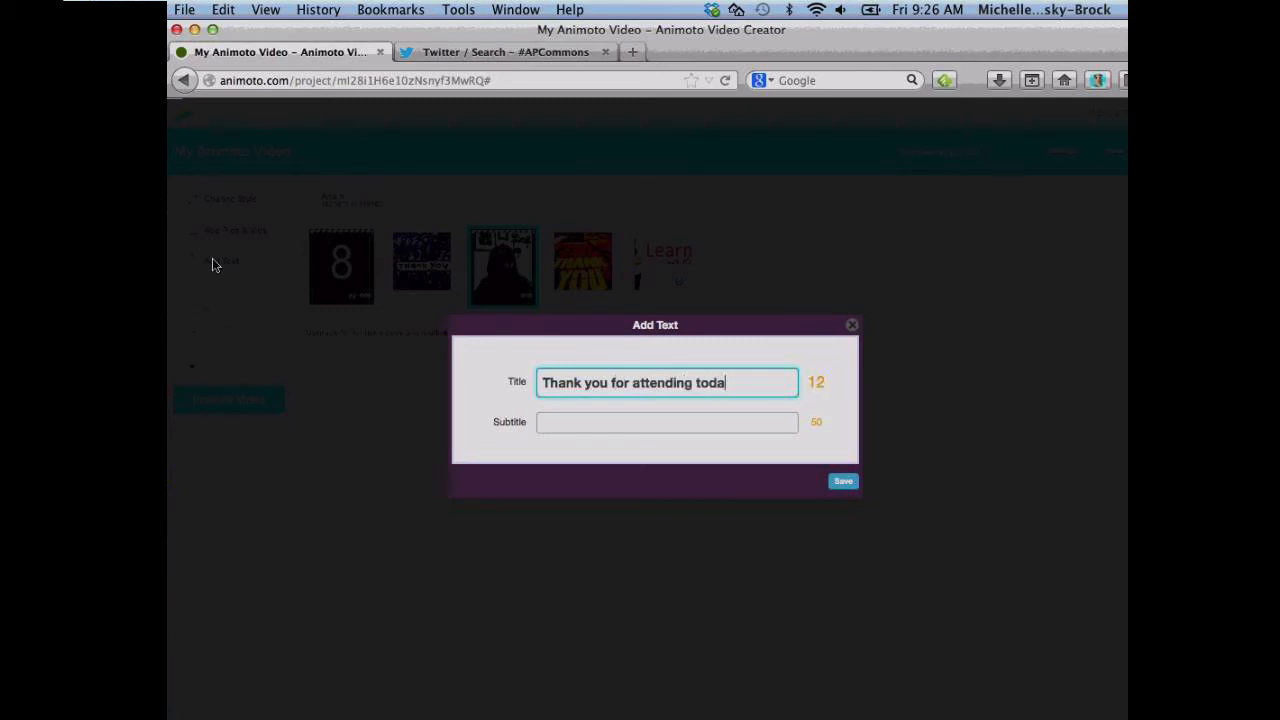
text(y's)
click(559, 420)
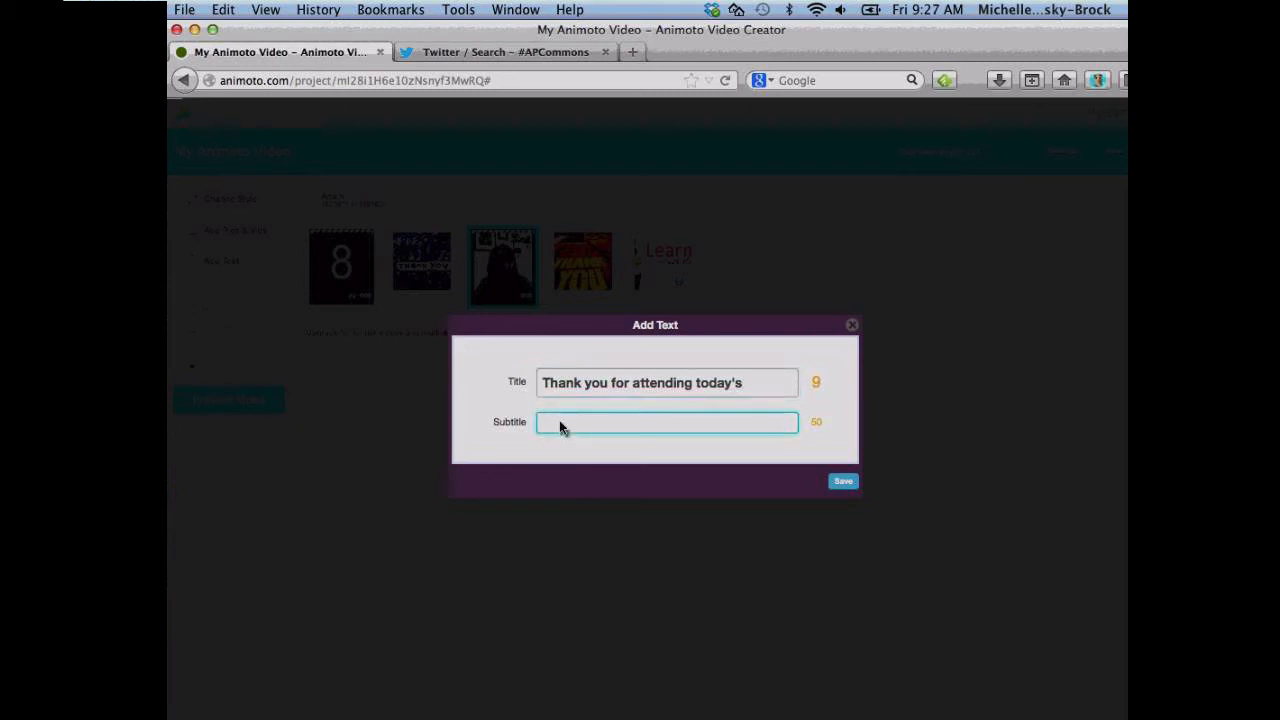
text(Animoto vid)
key(BackSpace)
key(BackSpace)
key(BackSpace)
text(webinar!)
click(841, 483)
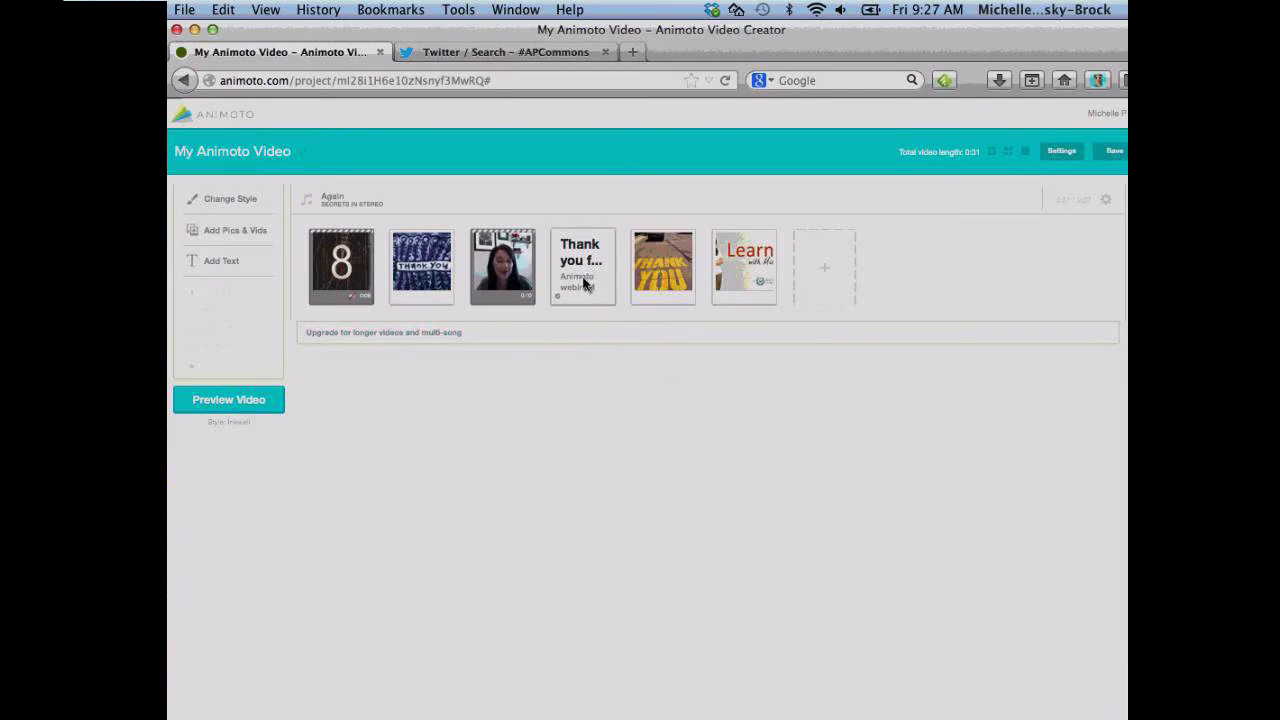
drag(587, 285, 420, 279)
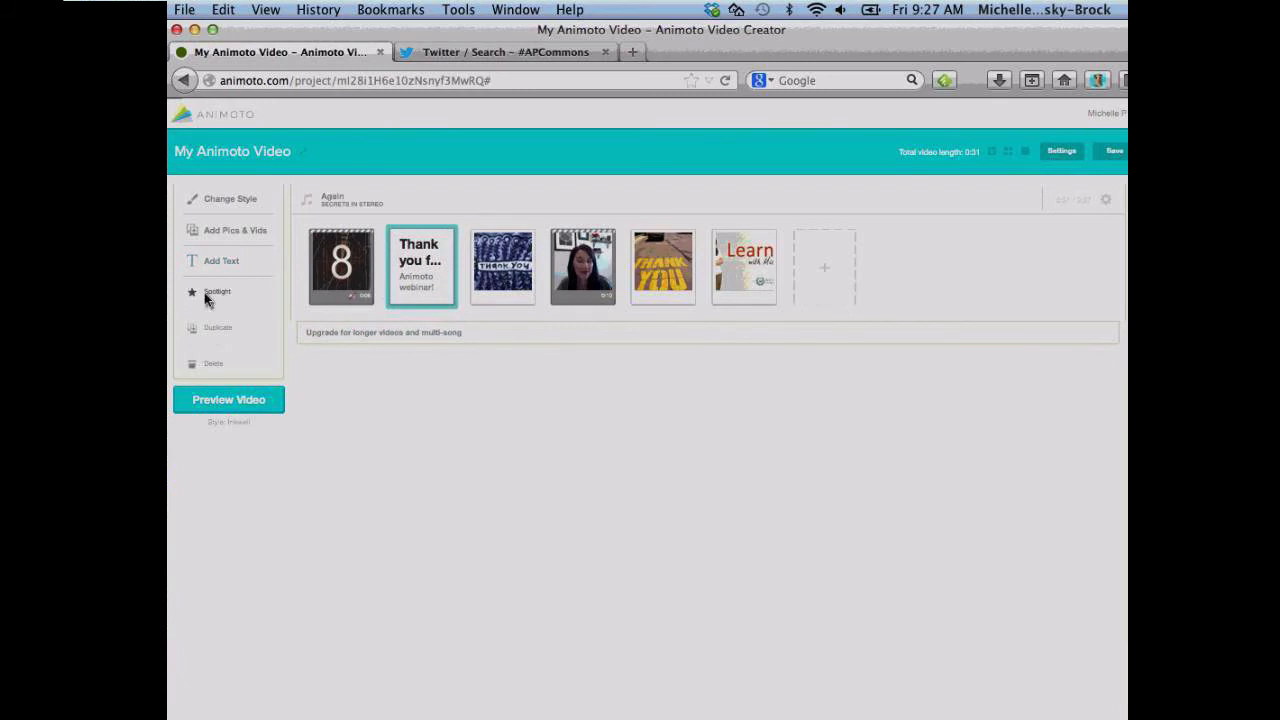
Add a text slide titled "Please share how you will use Animoto", subtitled "in your class! Tweet at #APCommons", and place it before the Learn image.
click(228, 263)
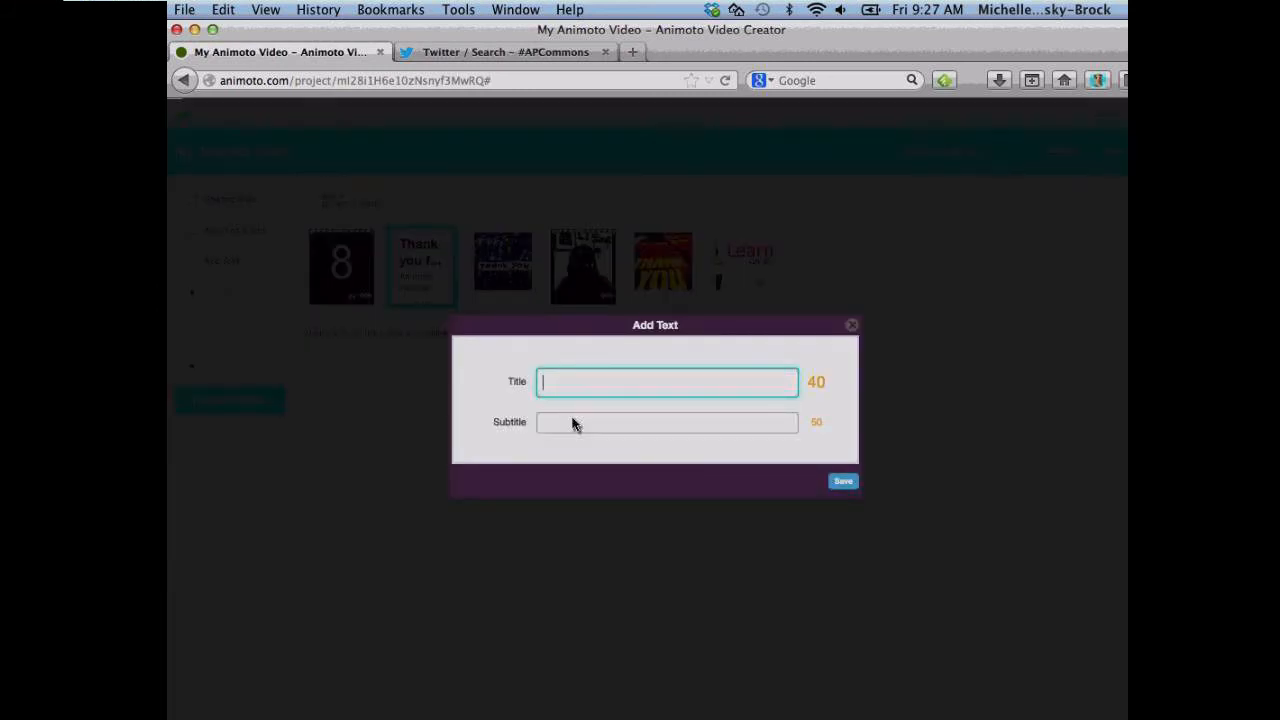
text(Please share how )
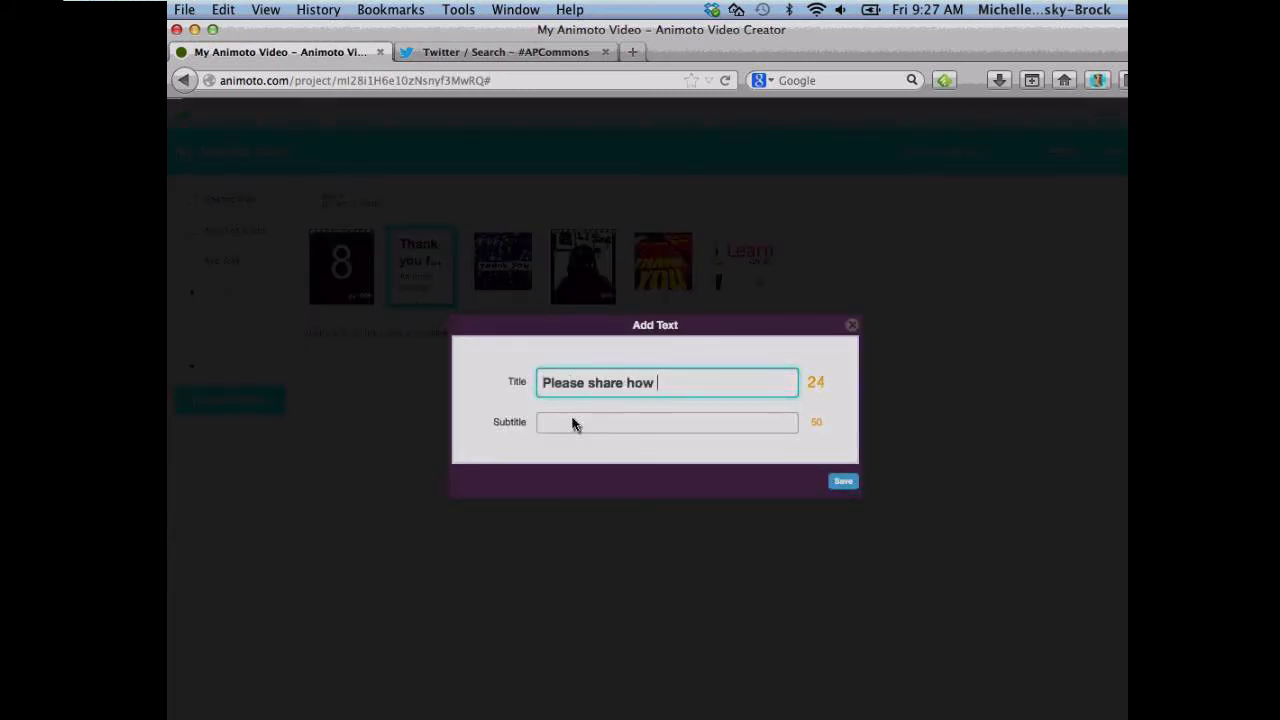
text(you will use Animoto)
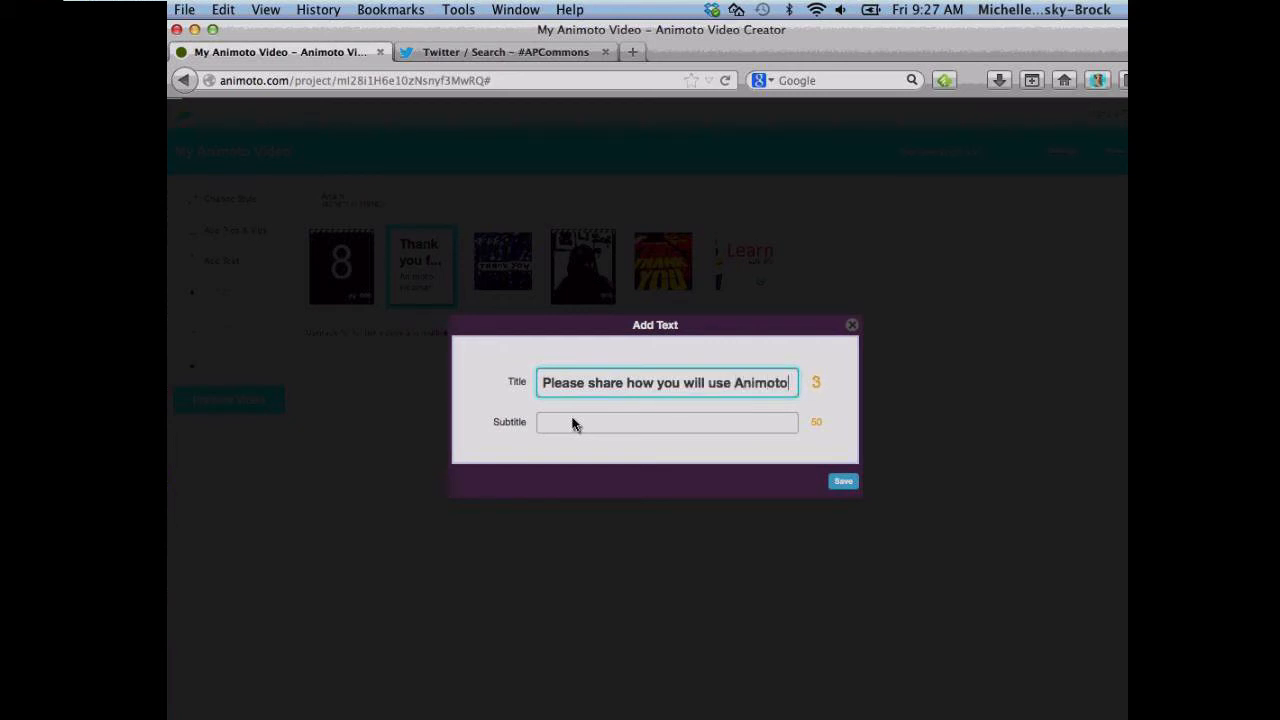
click(604, 424)
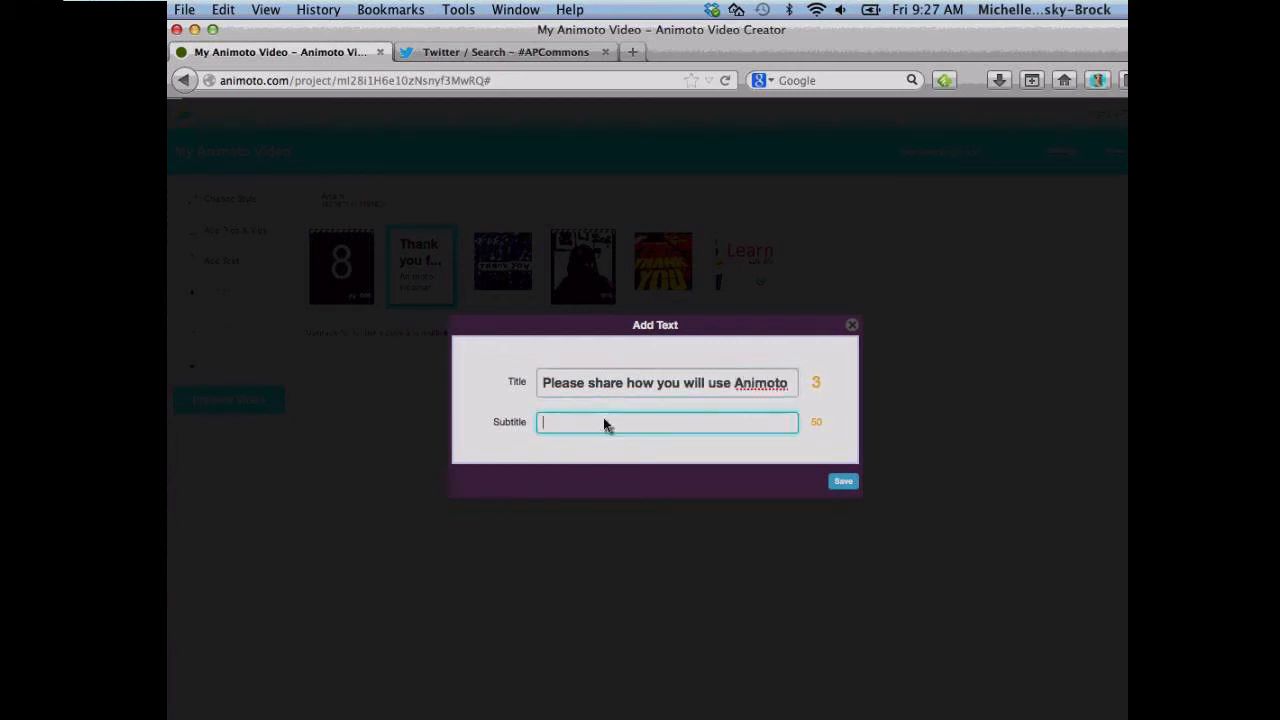
text(in your class! tweet at #APCommons)
click(843, 483)
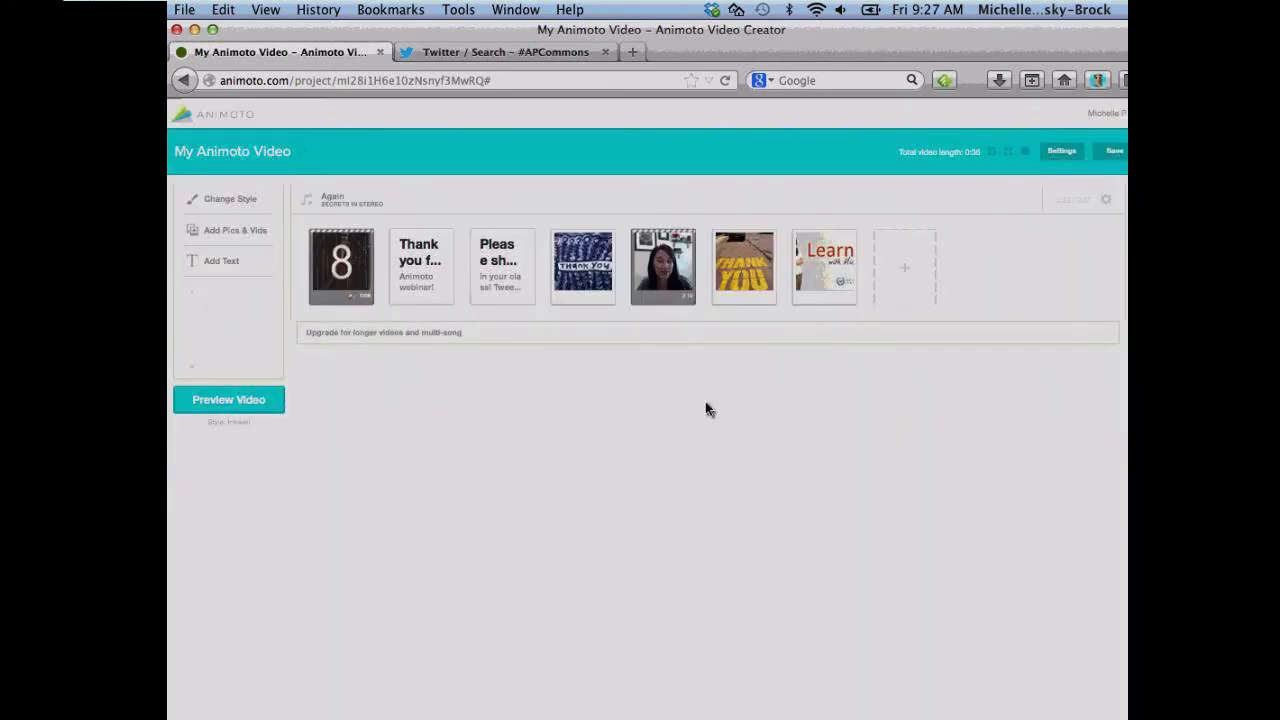
drag(504, 268, 776, 262)
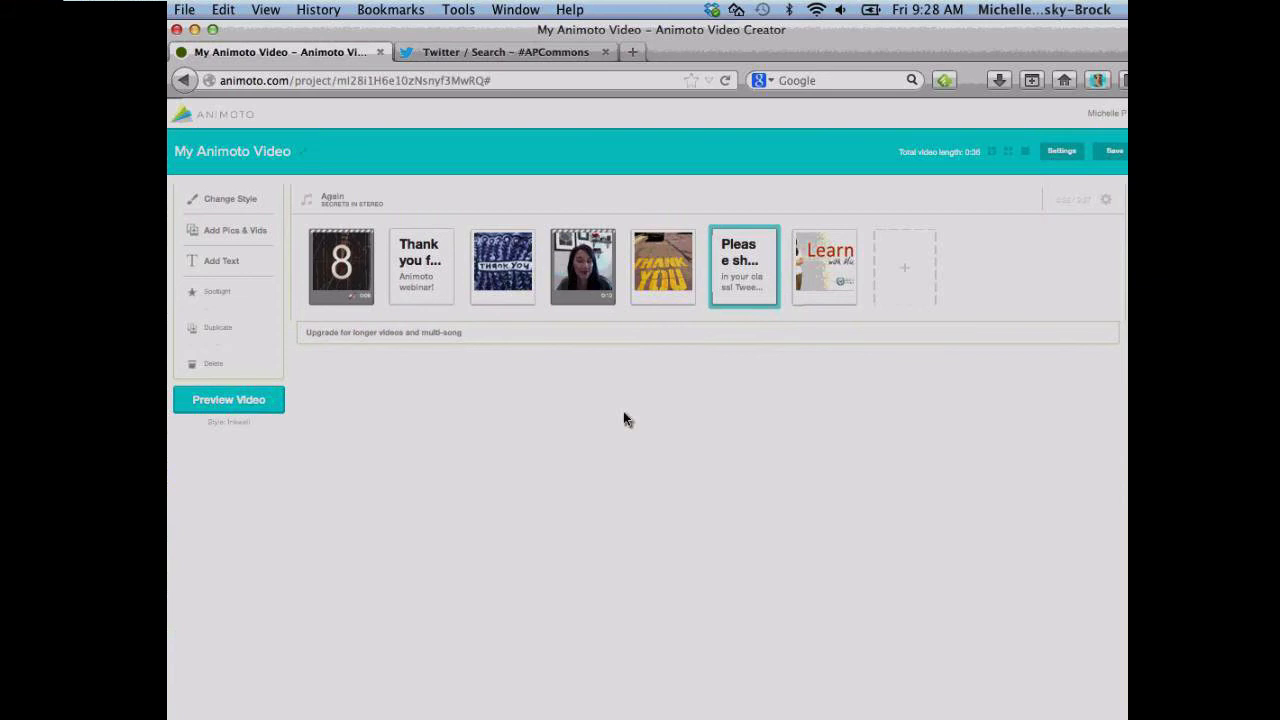
click(557, 418)
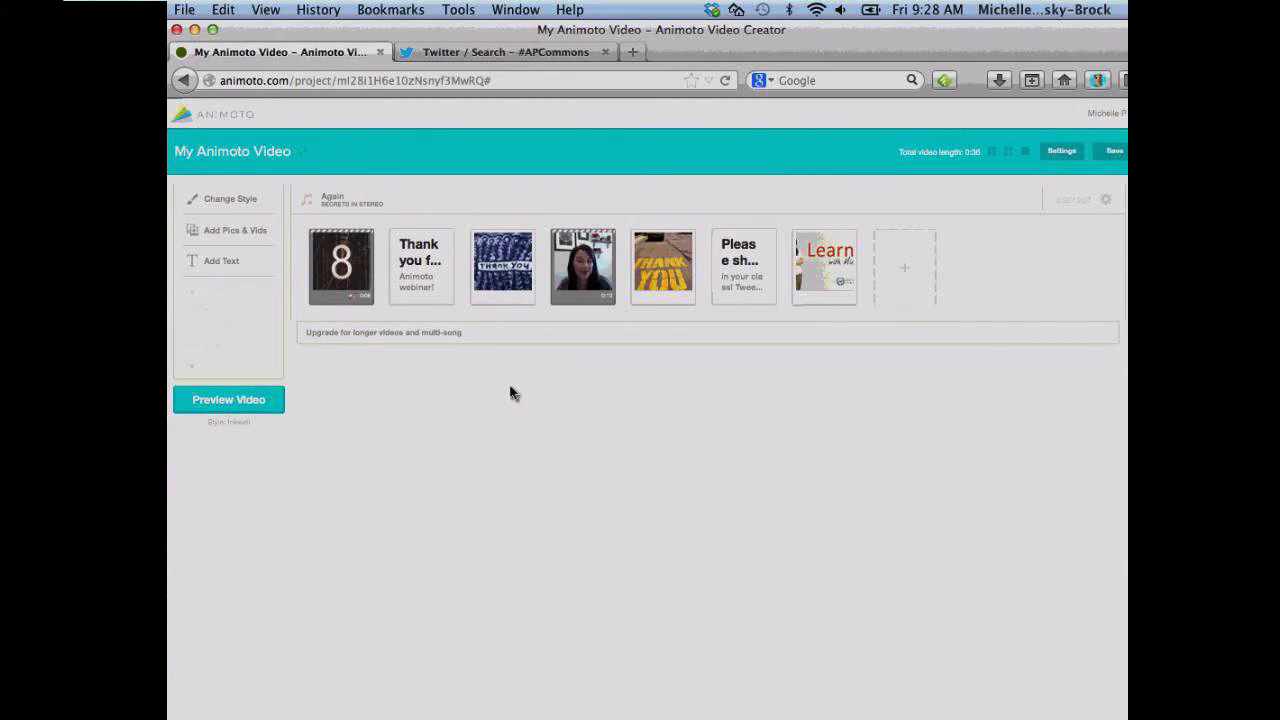
Caption the blue thank-you image with its creator's name credit followed by "CC-BY".
mouse_move(505, 276)
click(526, 296)
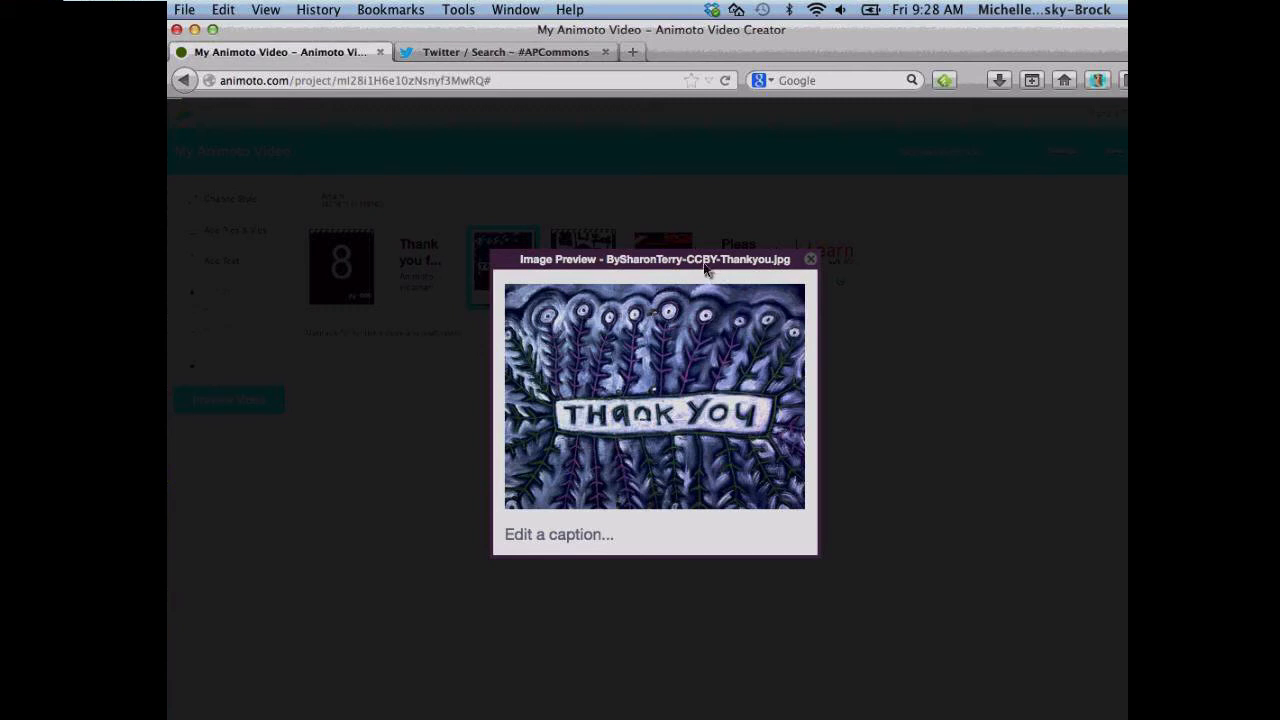
click(575, 537)
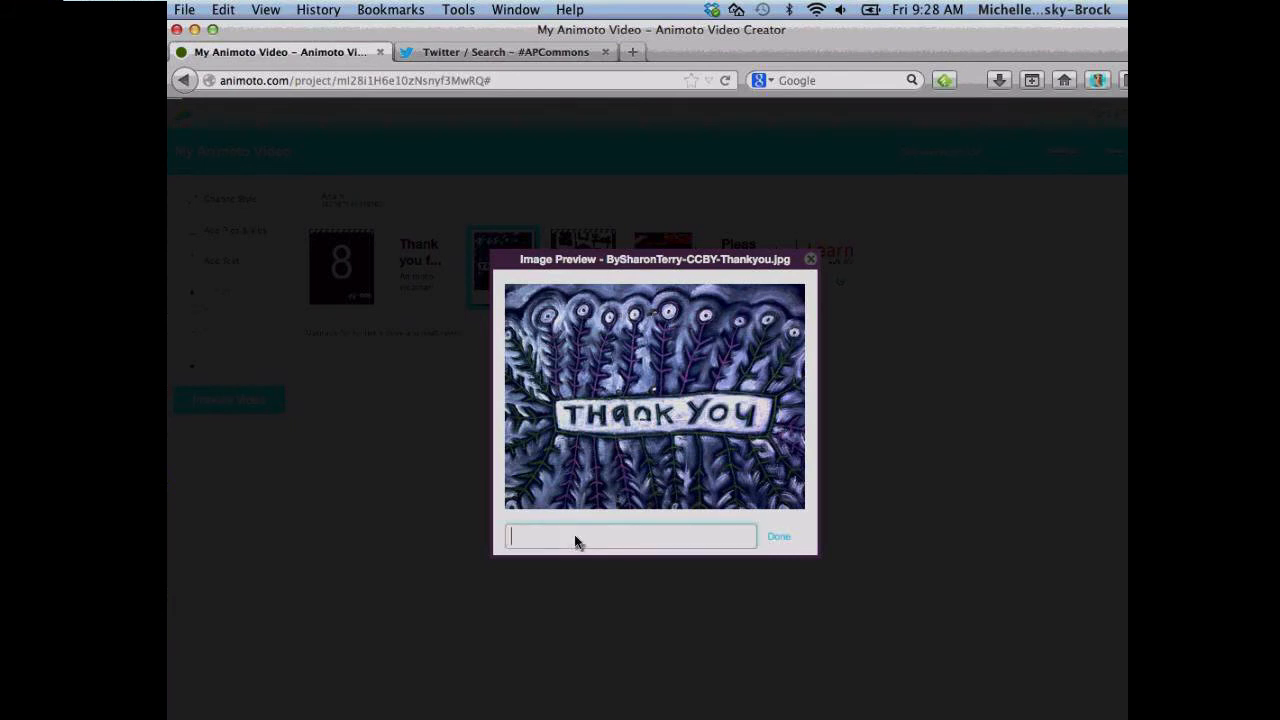
text(By Sharon Terry. CC-BY)
click(779, 538)
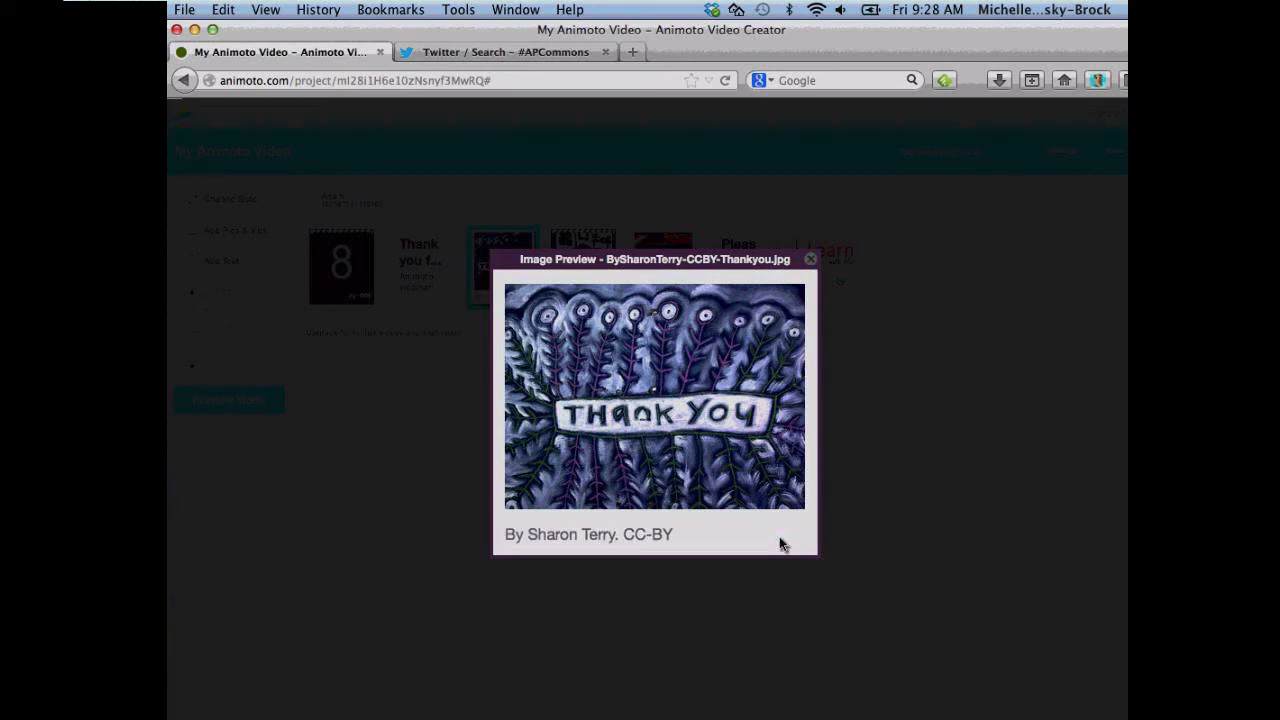
click(811, 261)
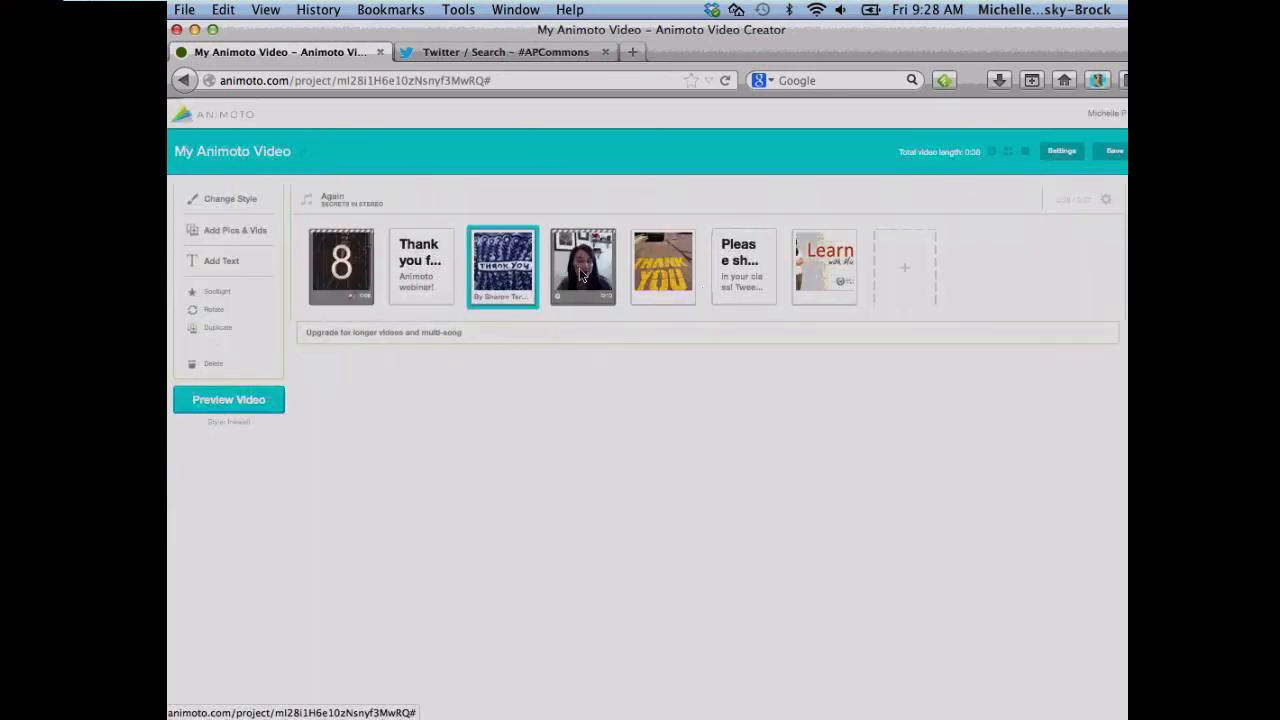
Caption the yellow painted thank-you image with its photographer's name credit followed by "CC-BY".
click(673, 280)
click(672, 280)
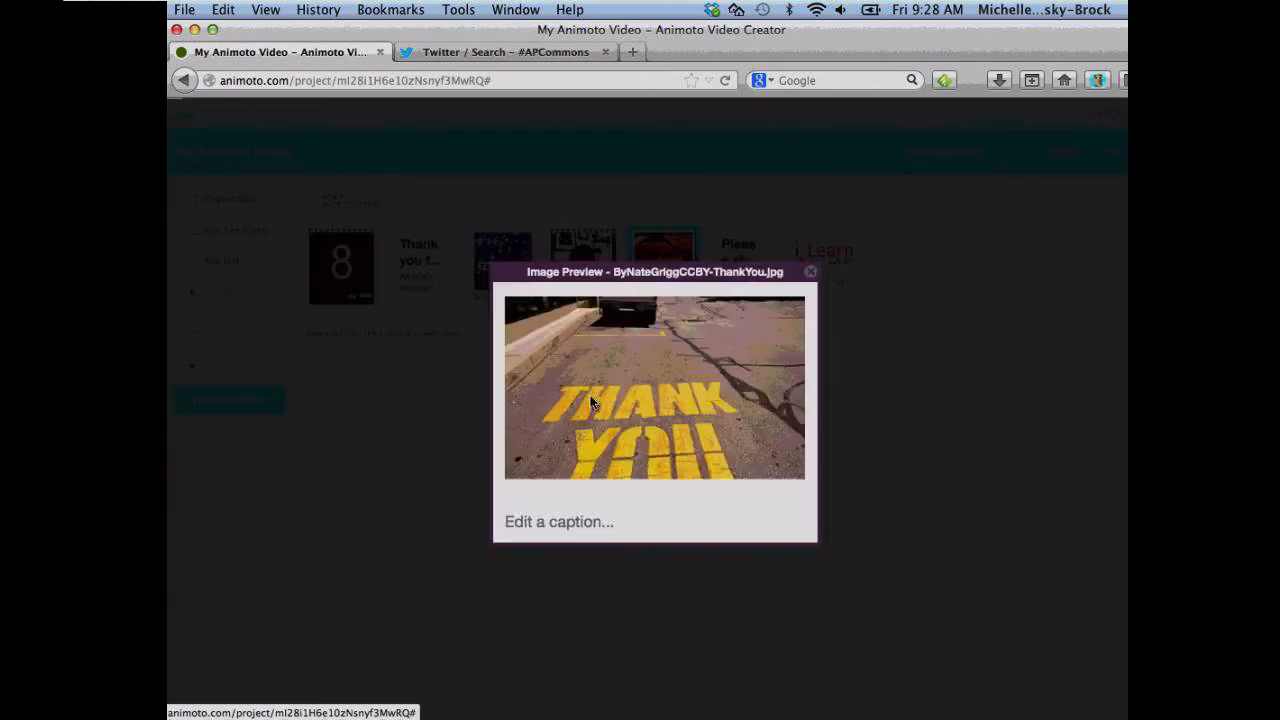
click(583, 524)
text(B)
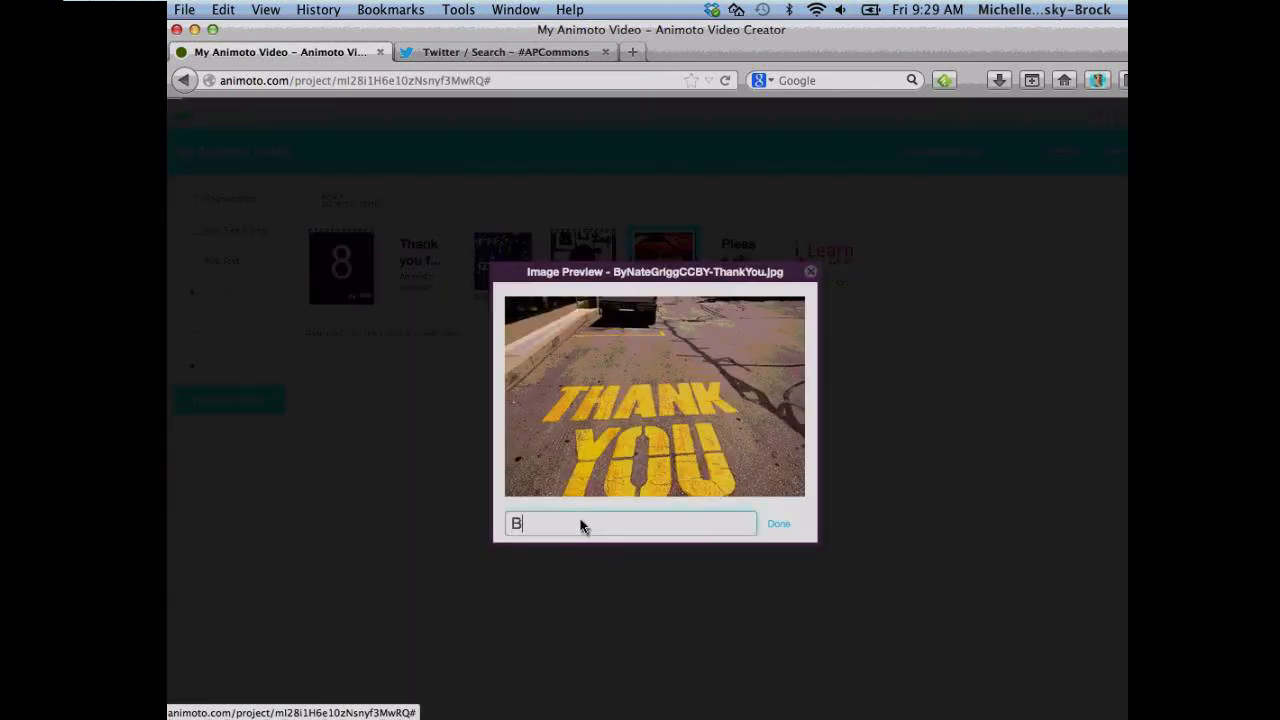
text(y Nate Grigg. CC-BY)
click(781, 526)
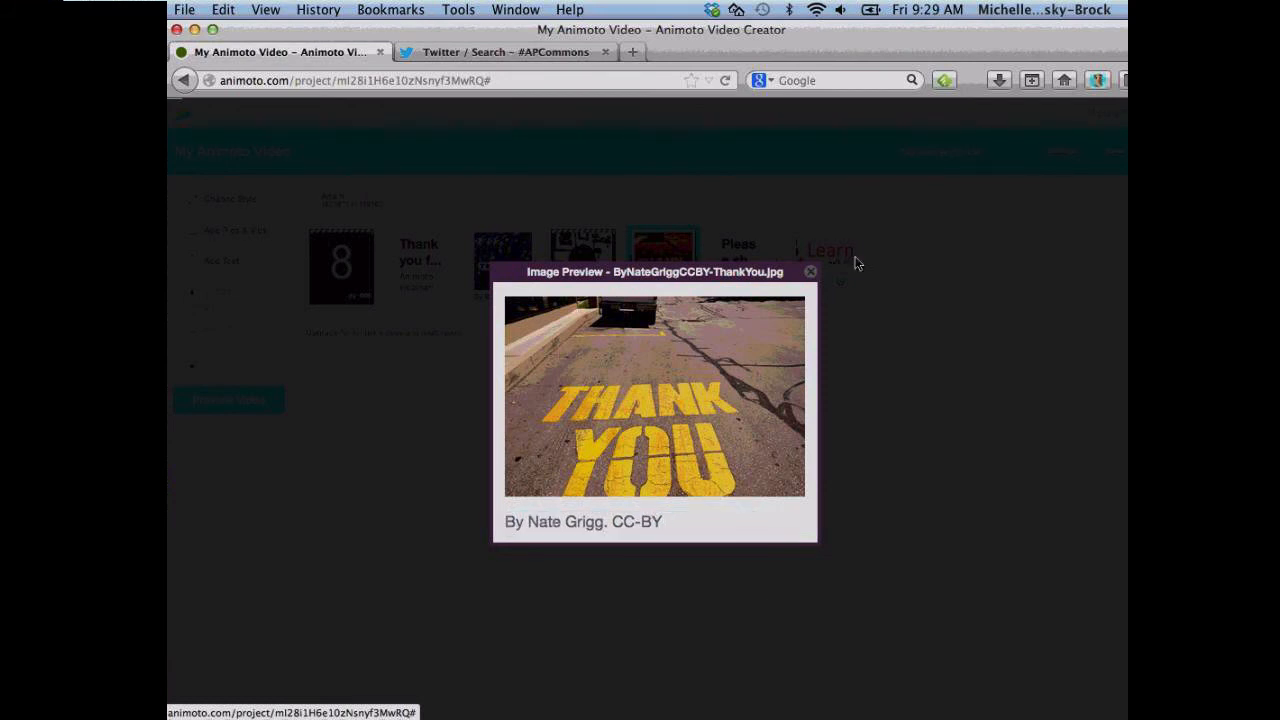
click(810, 272)
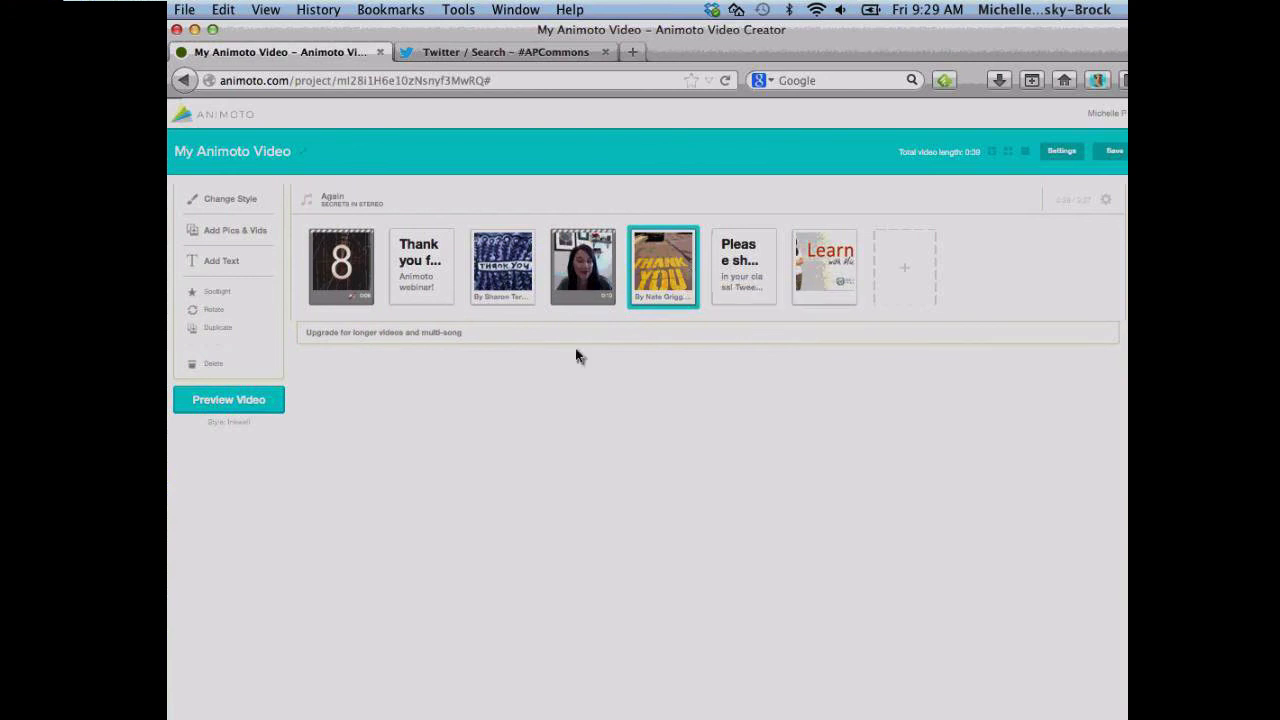
Title the video "Thank you for attending Animoto for Engaging Videos!" and produce it without waiting for the preview.
click(248, 404)
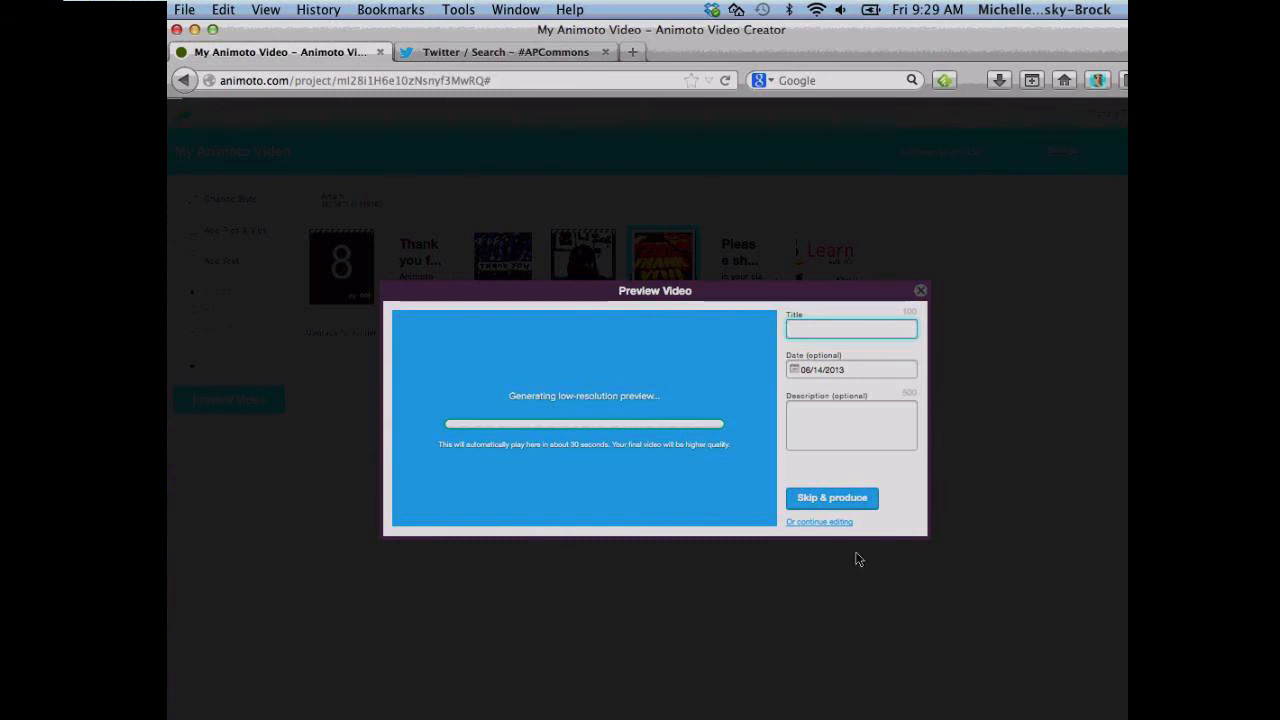
click(829, 504)
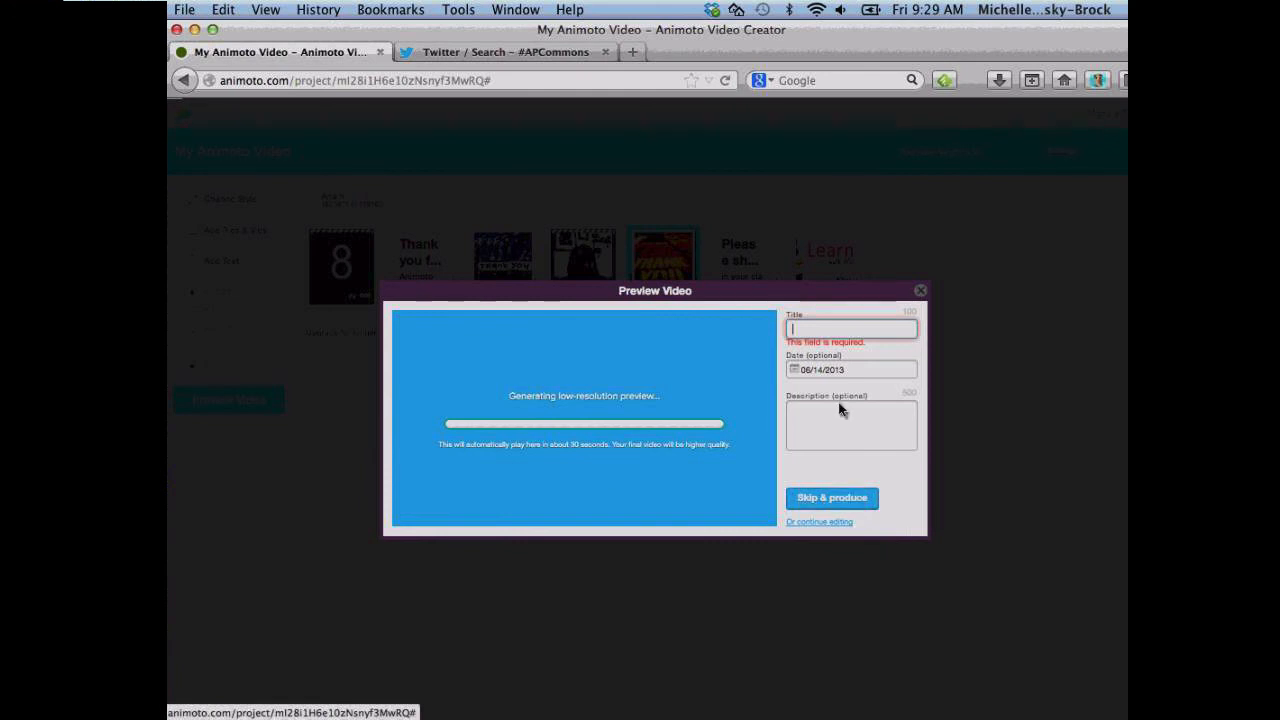
text(Thank )
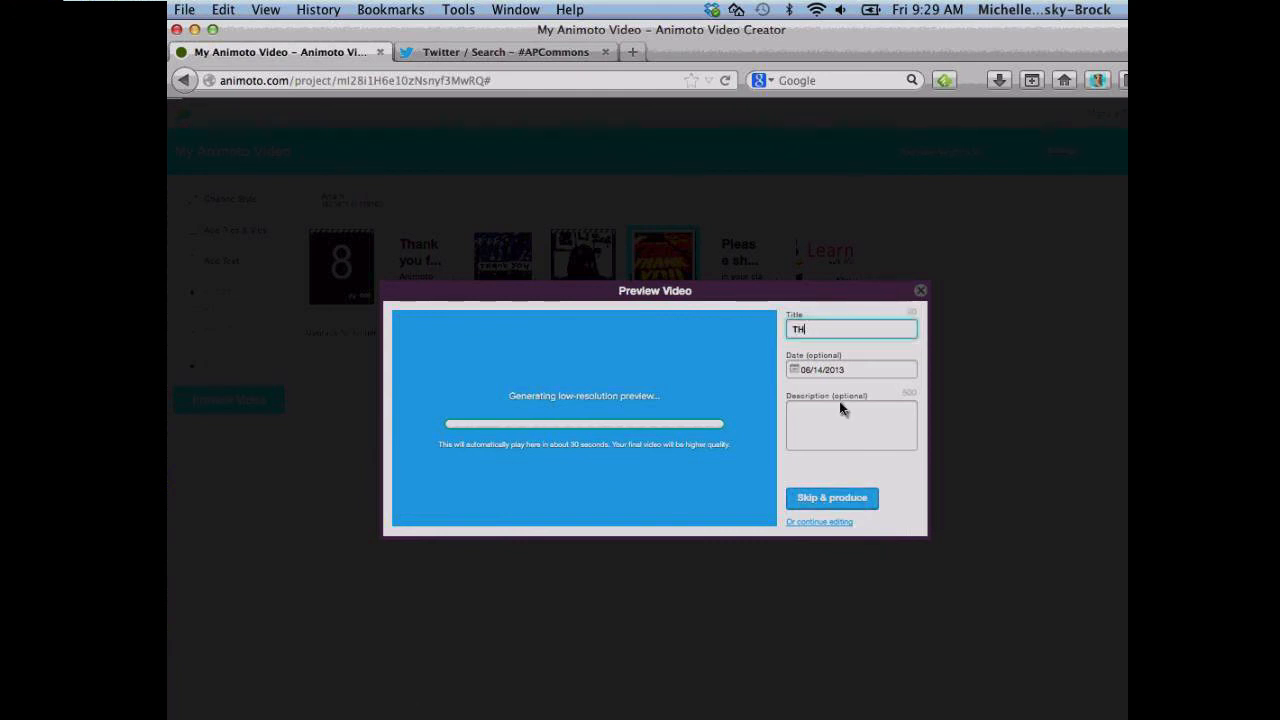
text(you for attending t)
text(od)
key(BackSpace)
key(BackSpace)
key(BackSpace)
text(Animoto fo)
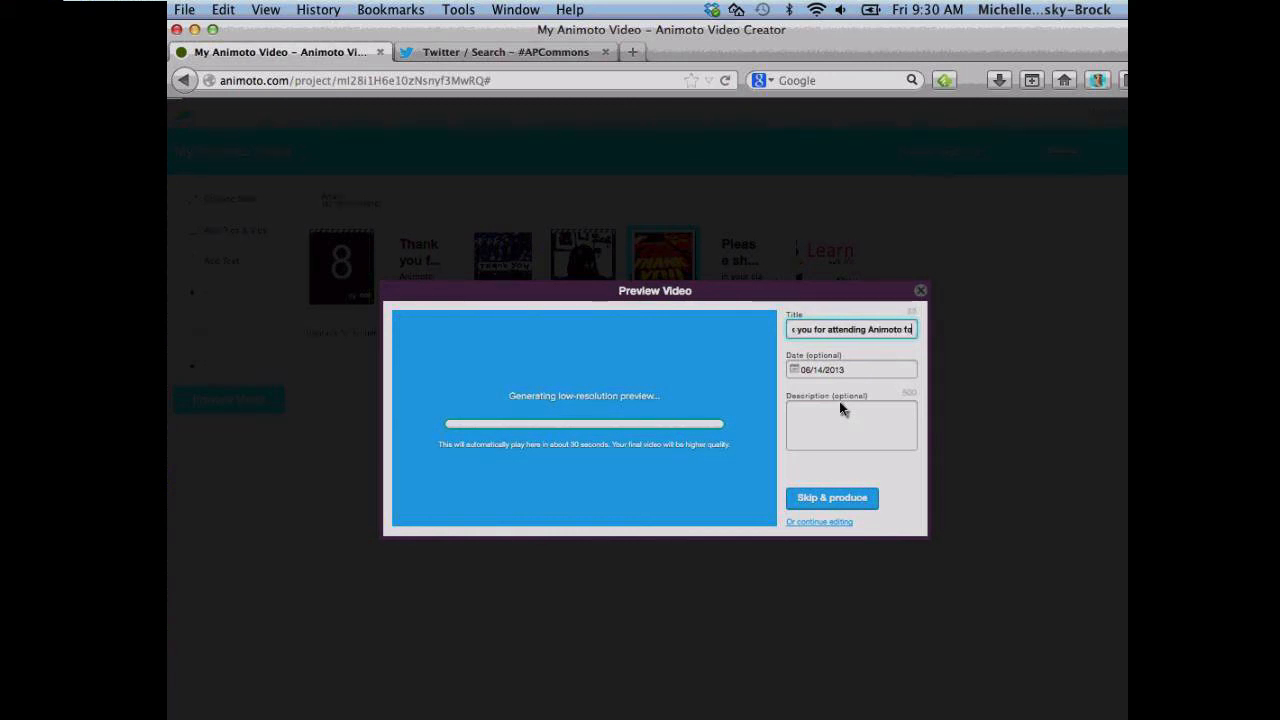
text(r Engg)
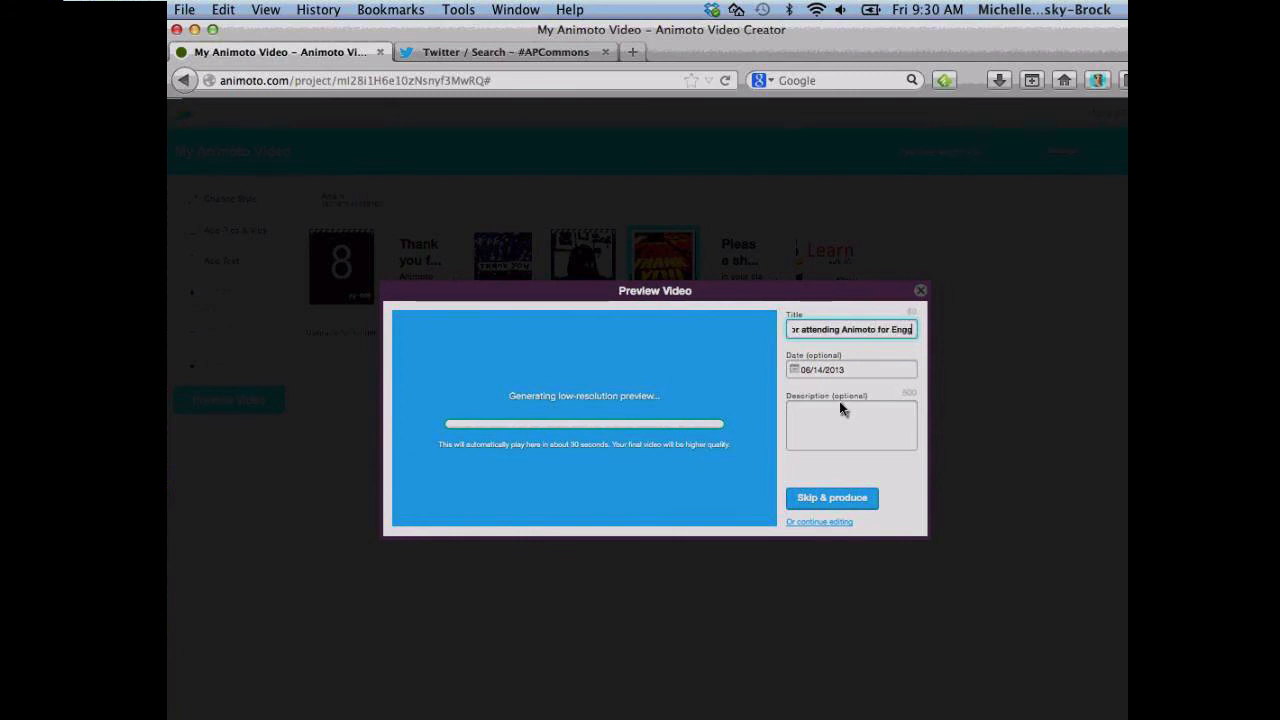
key(BackSpace)
text(aging Vid)
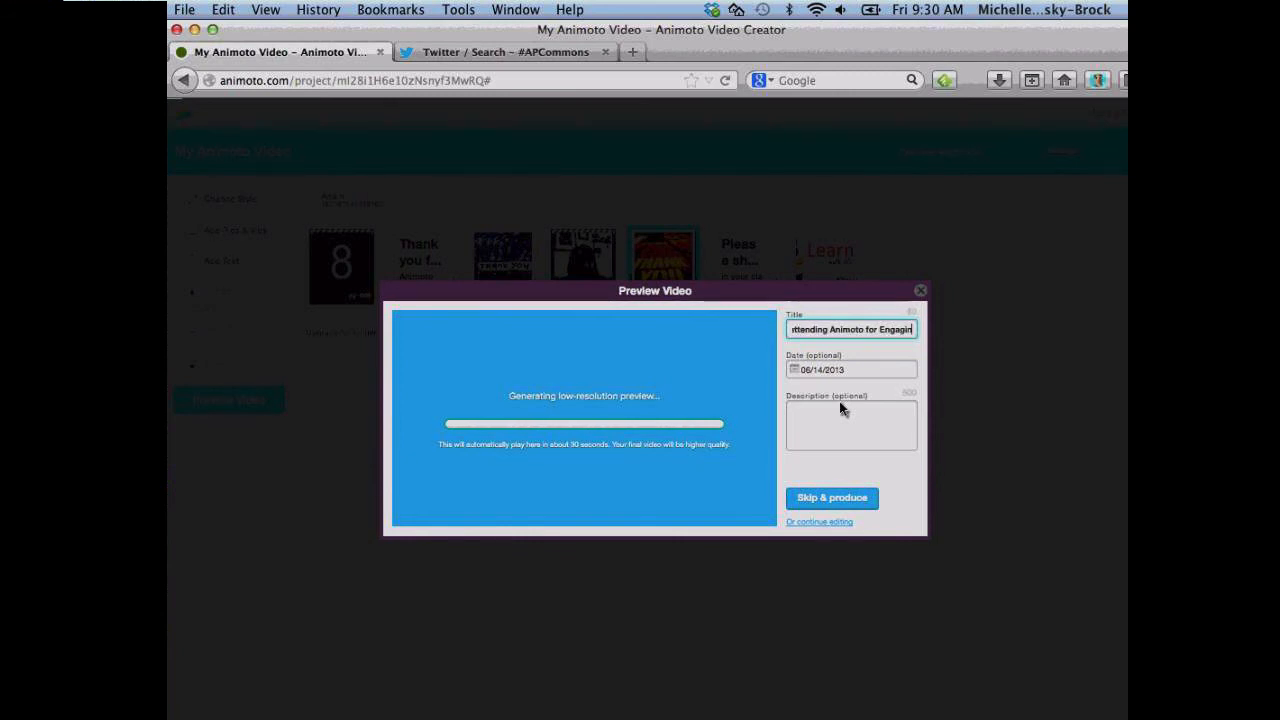
text(eos!)
click(845, 503)
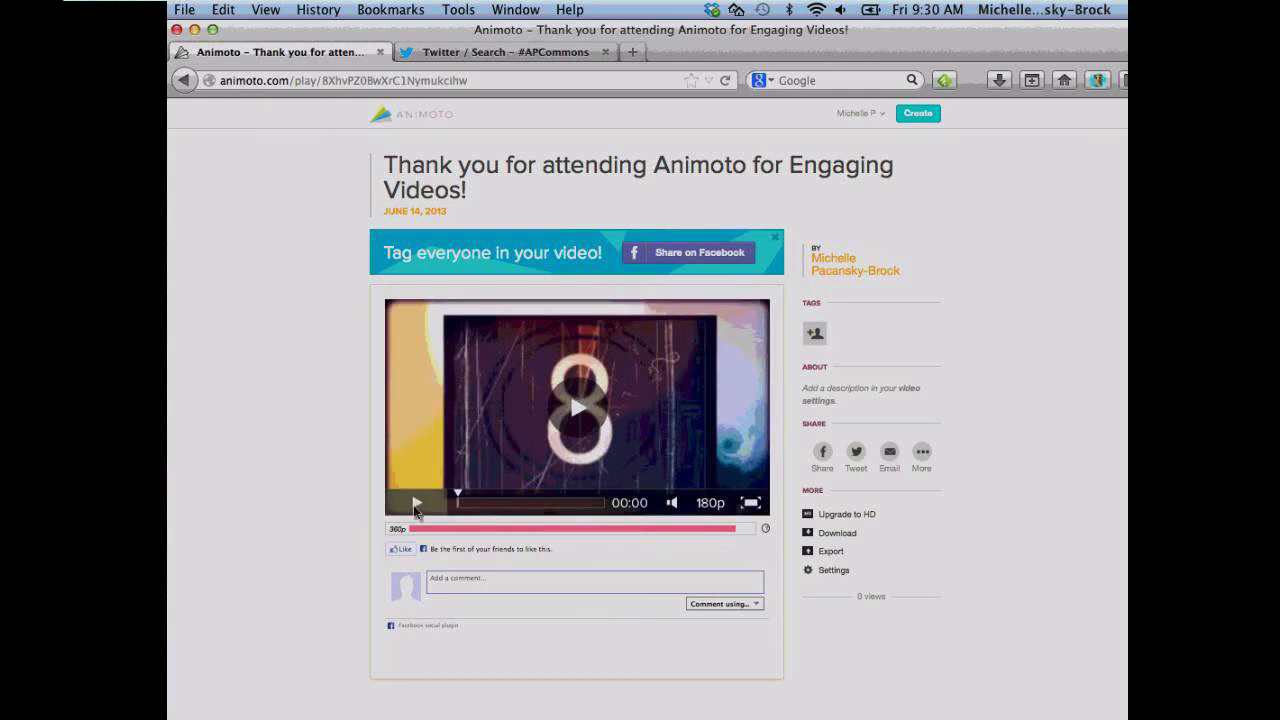
Copy the link to the finished video's page from its sharing options to the clipboard.
click(922, 454)
click(535, 348)
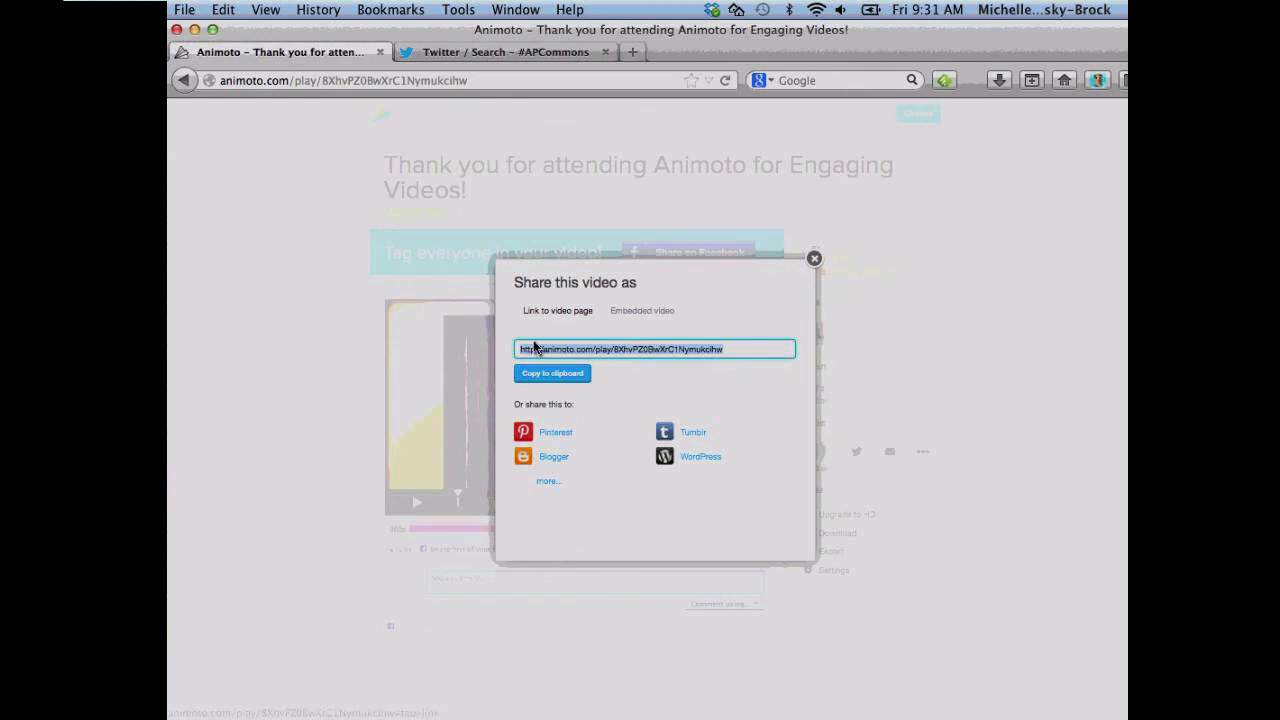
click(573, 377)
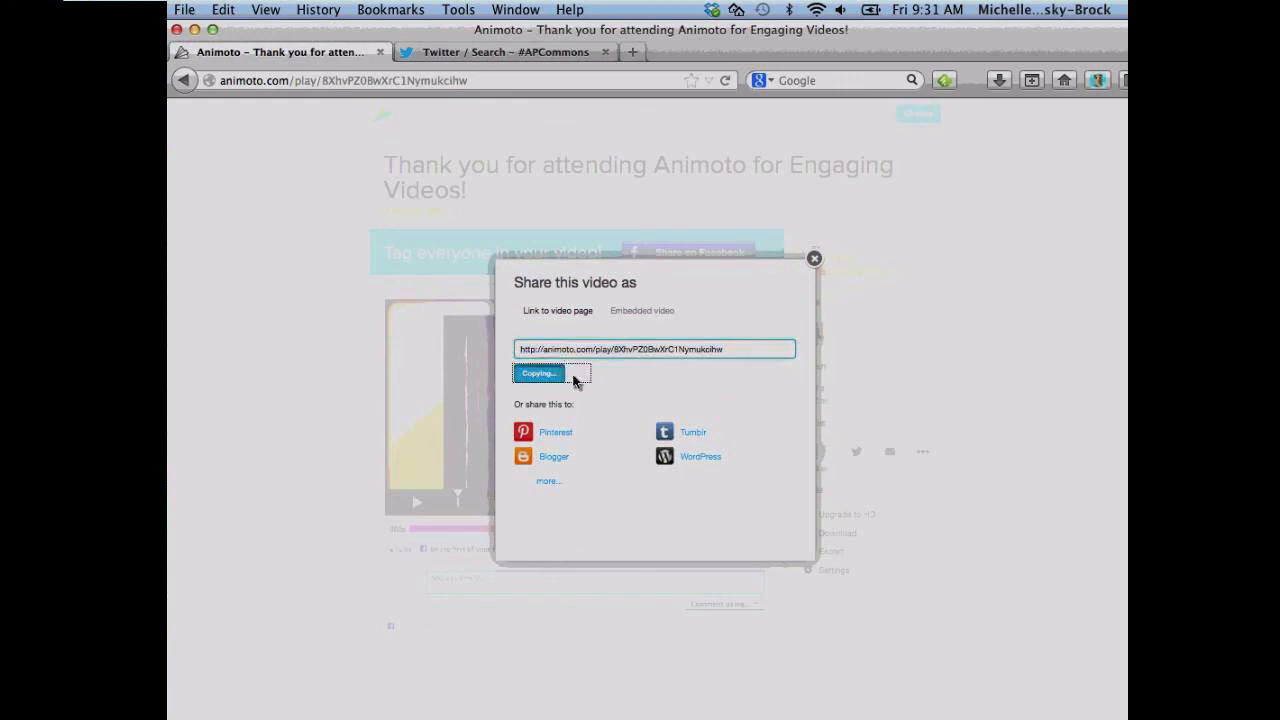
click(814, 259)
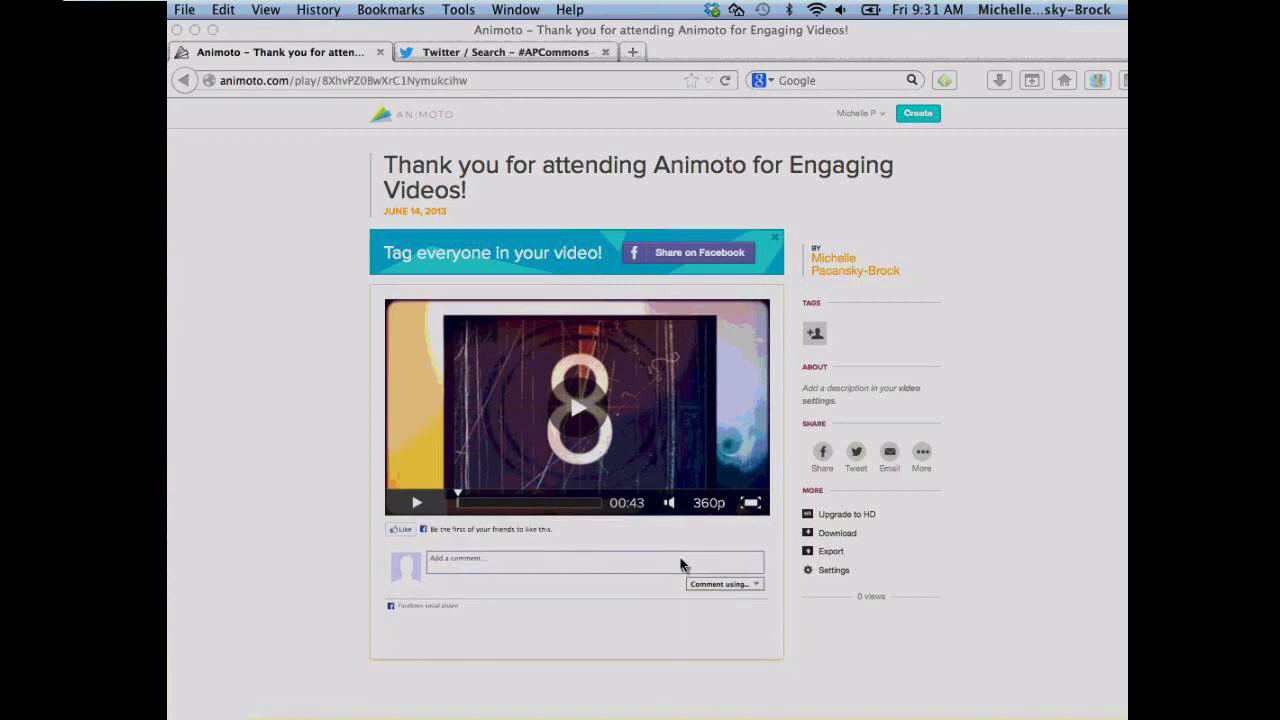
Examine the options for exporting the finished video to other sites, without starting an export.
click(868, 527)
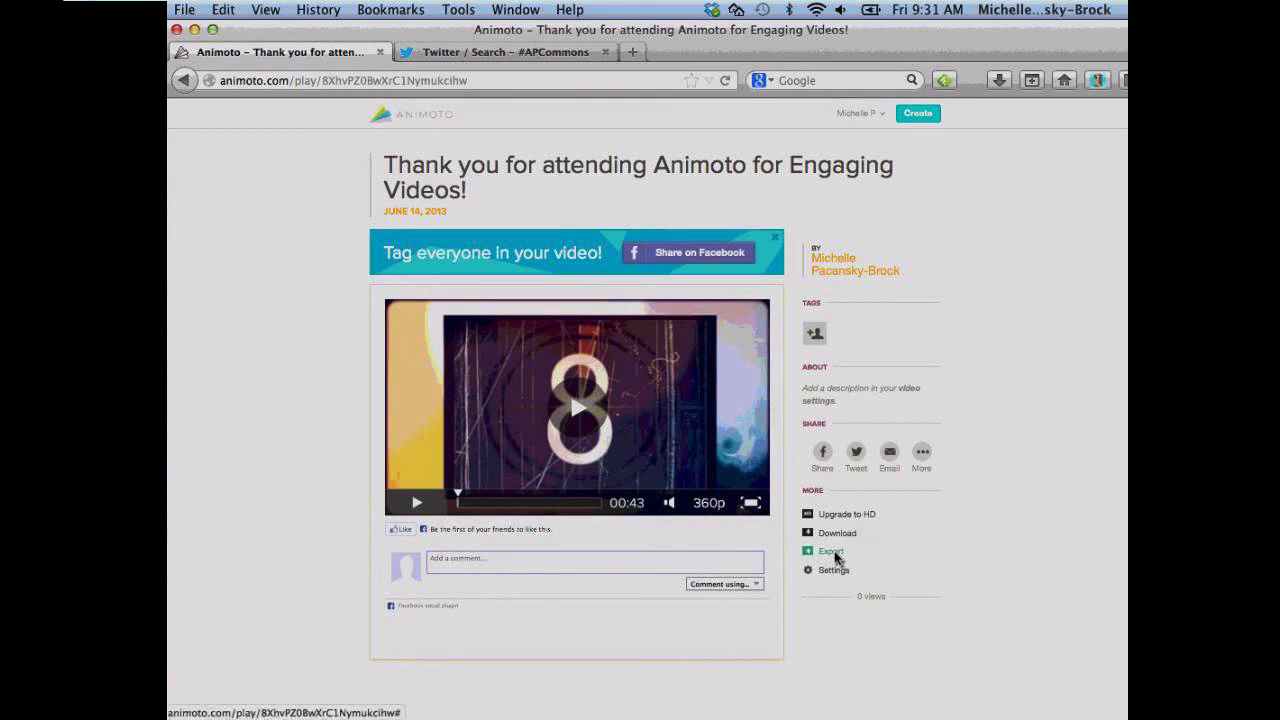
click(834, 553)
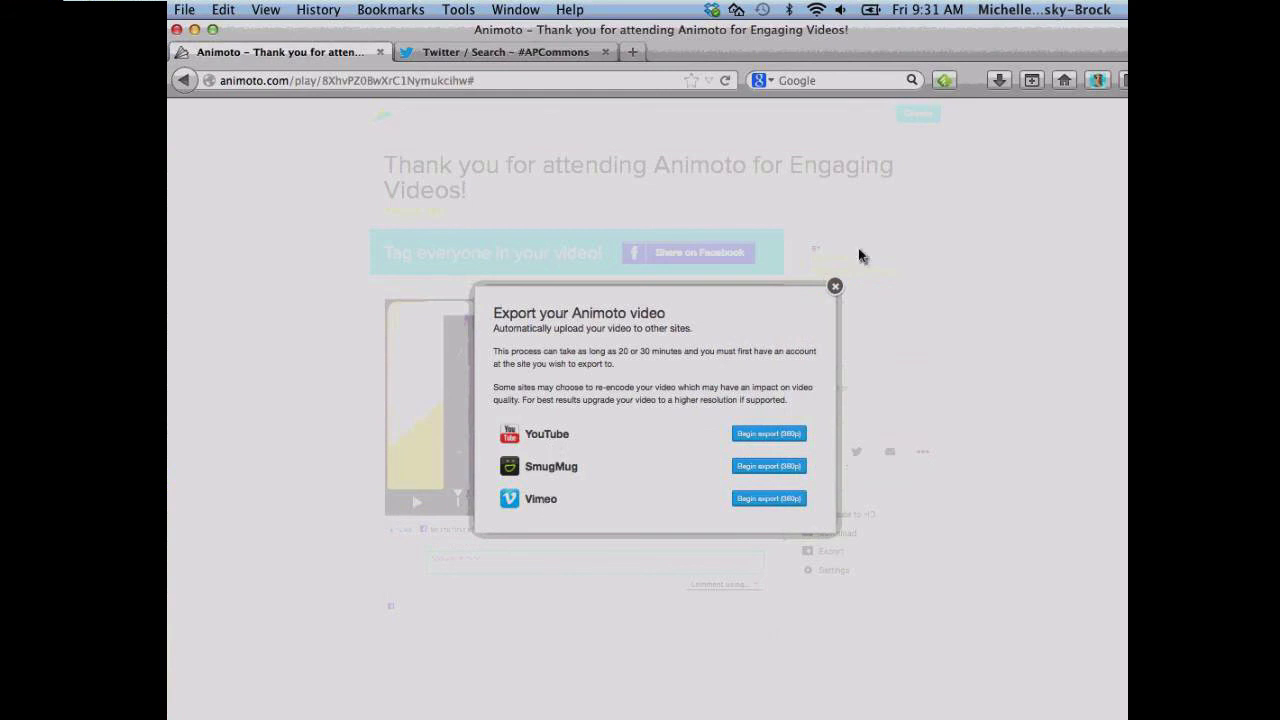
click(836, 288)
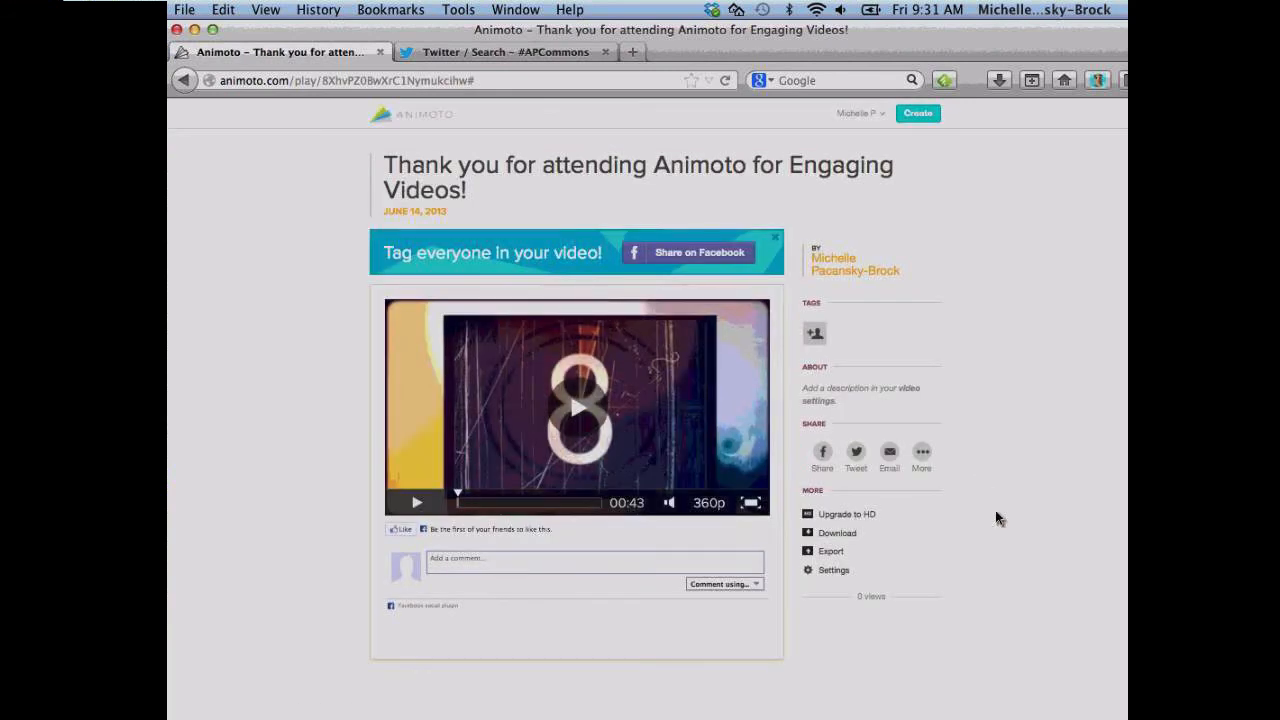
Review the embed code and its size, quality and volume options for the finished video.
click(922, 455)
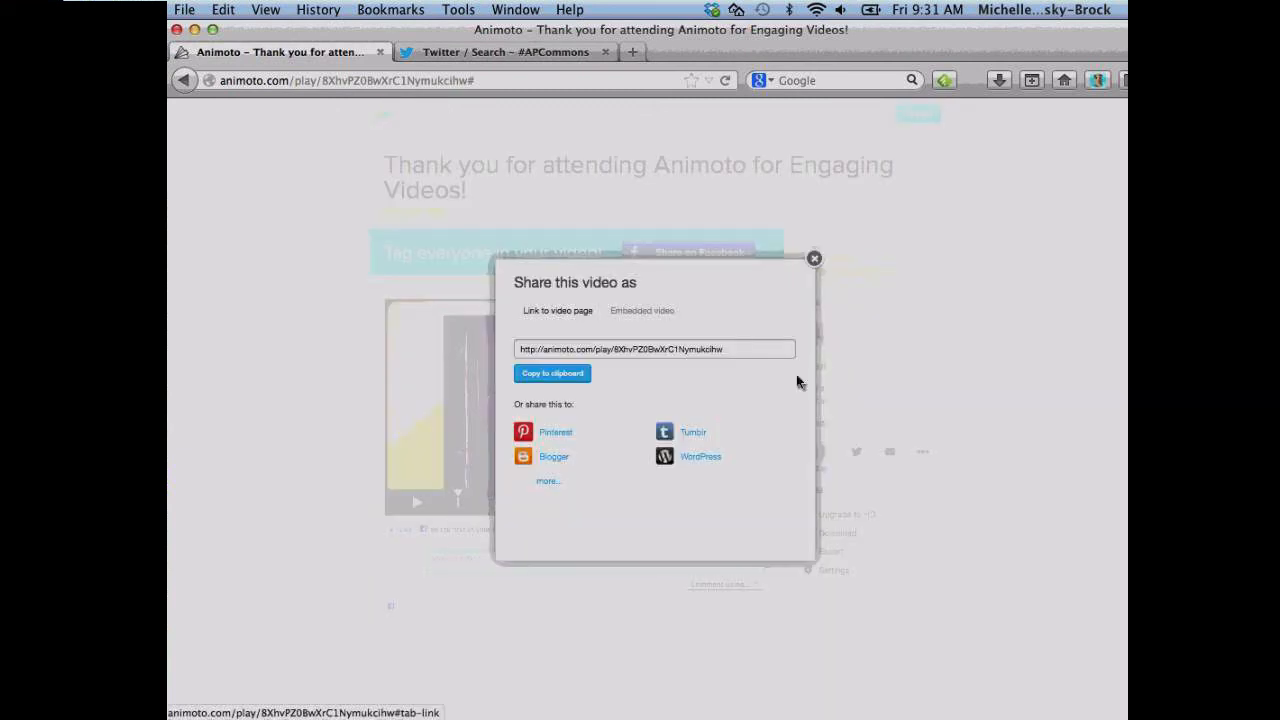
click(639, 310)
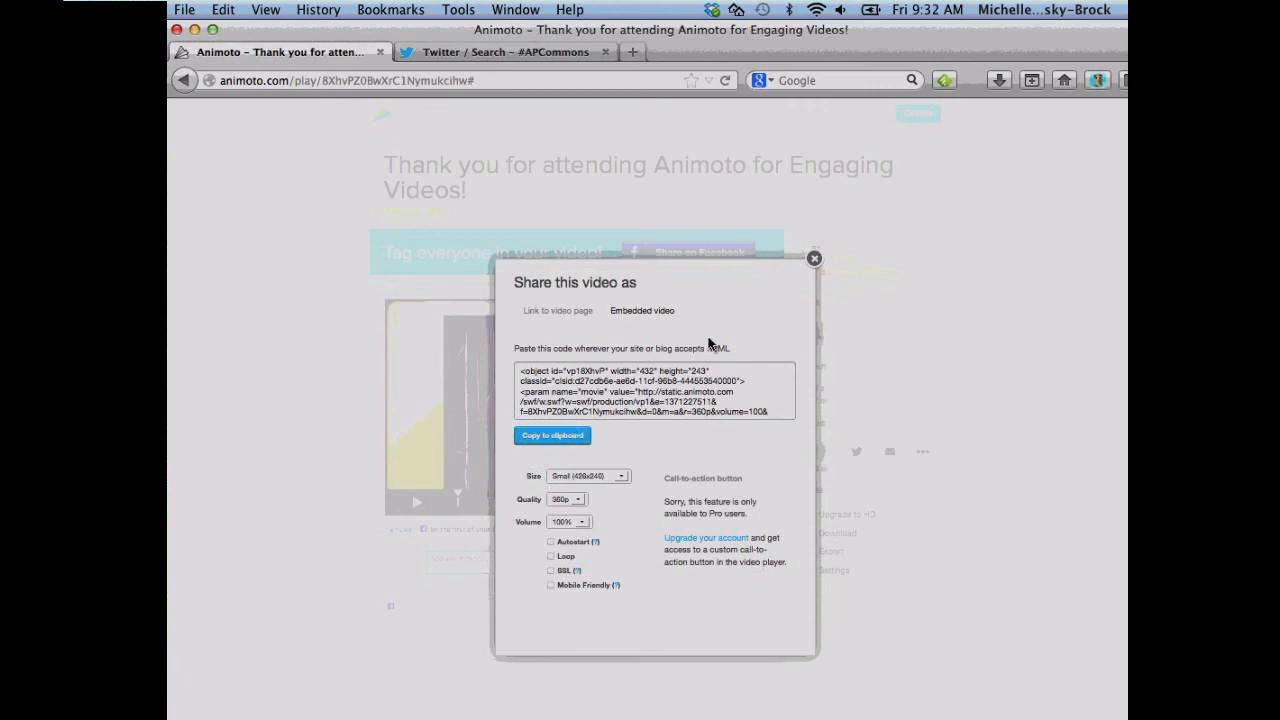
click(814, 260)
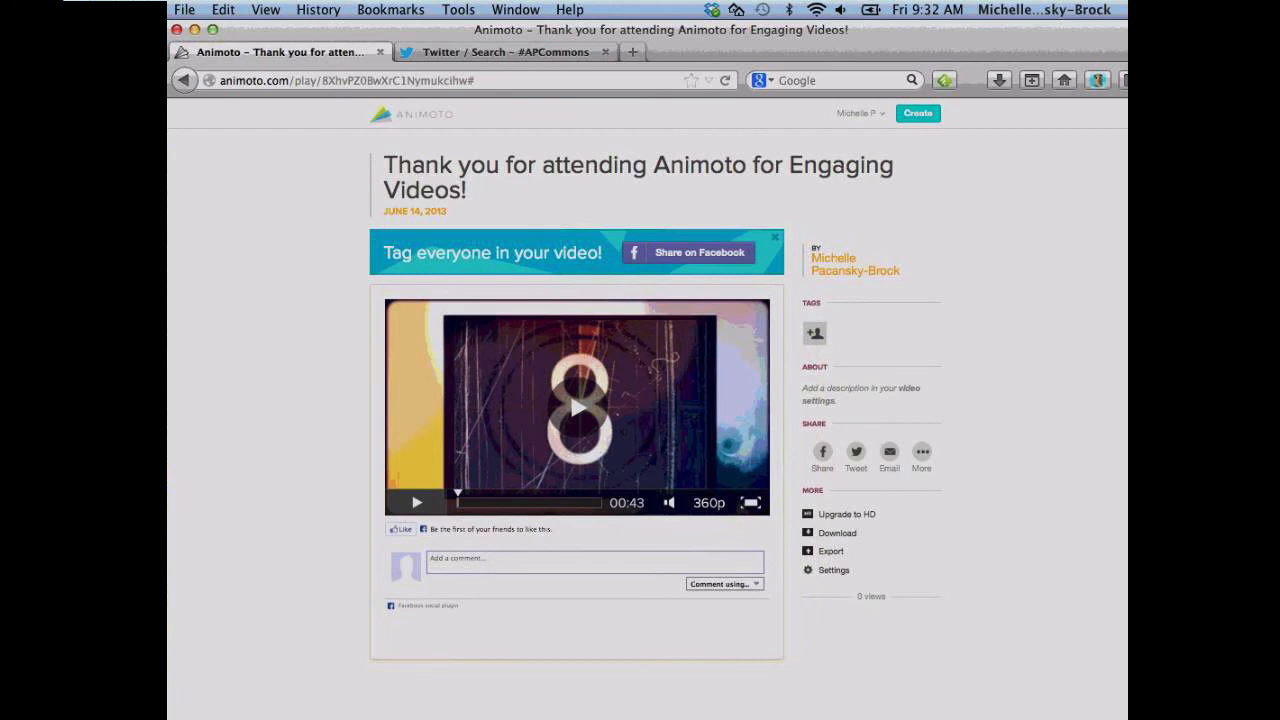